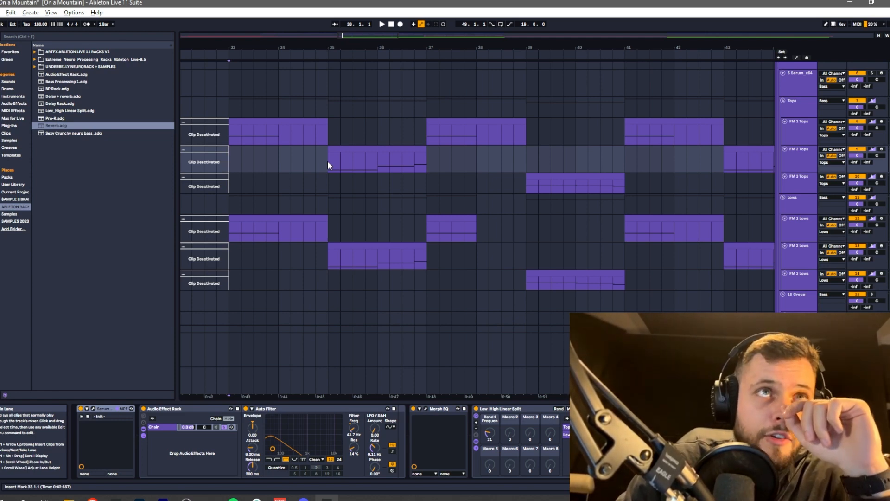
Solo the FM 2 Tops and FM 2 Lows tracks and play back their clips from bar 35
left_click(279, 162)
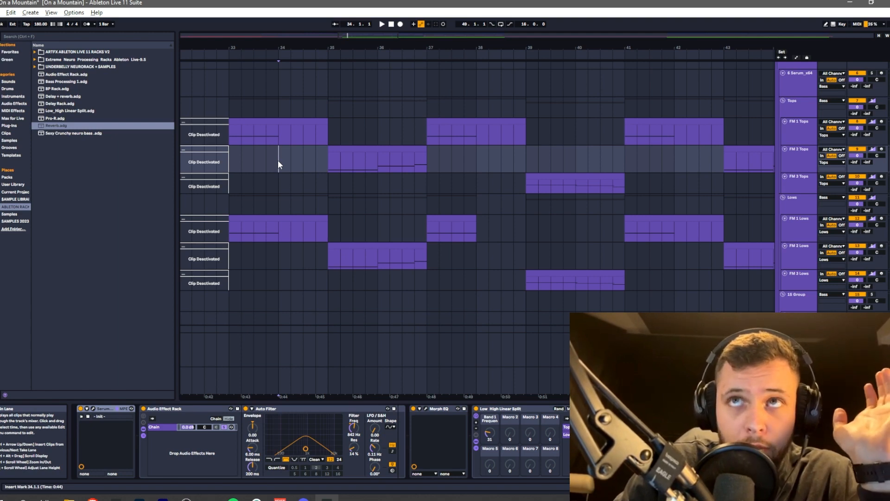
left_click(338, 162)
key("z")
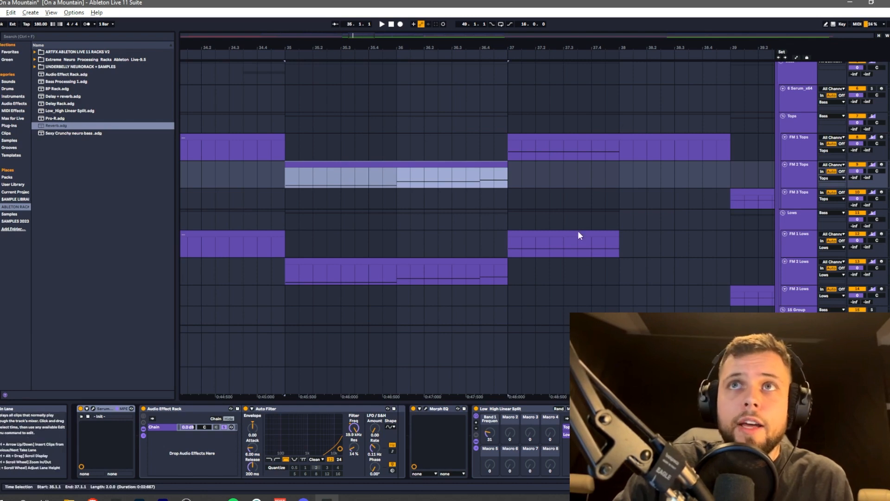
left_click(872, 165)
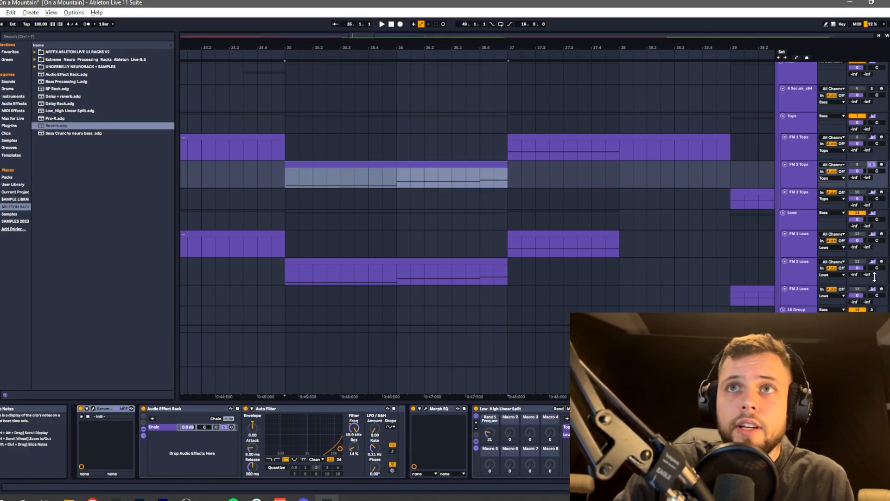
key("space")
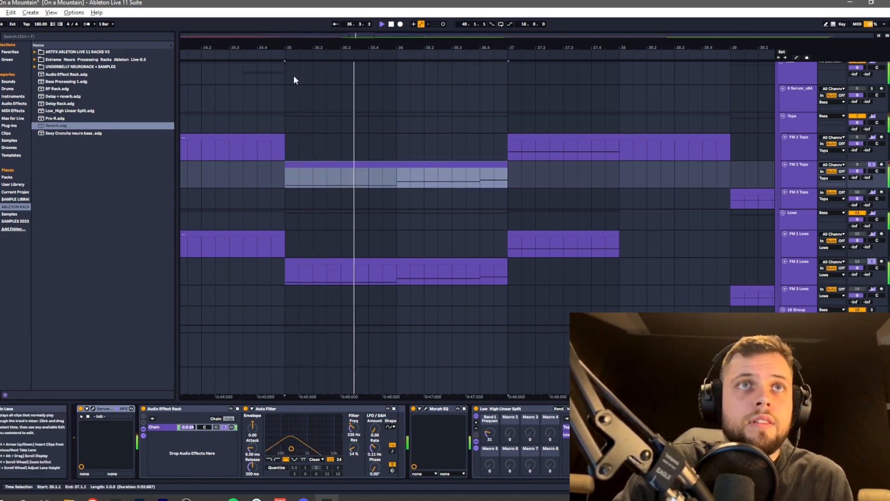
key("space")
Bypass soothe2 and both Duck devices on the group containing everything but the kick and snare
scroll(496, 171, "up", 5)
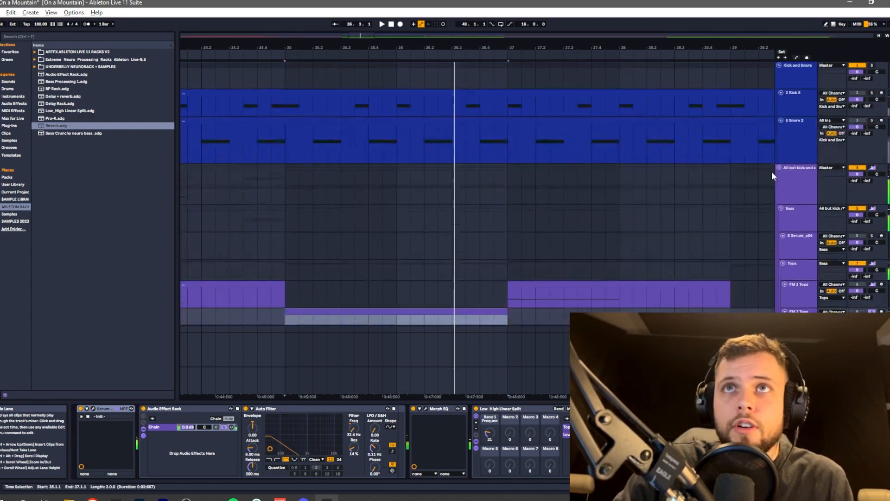
left_click(787, 184)
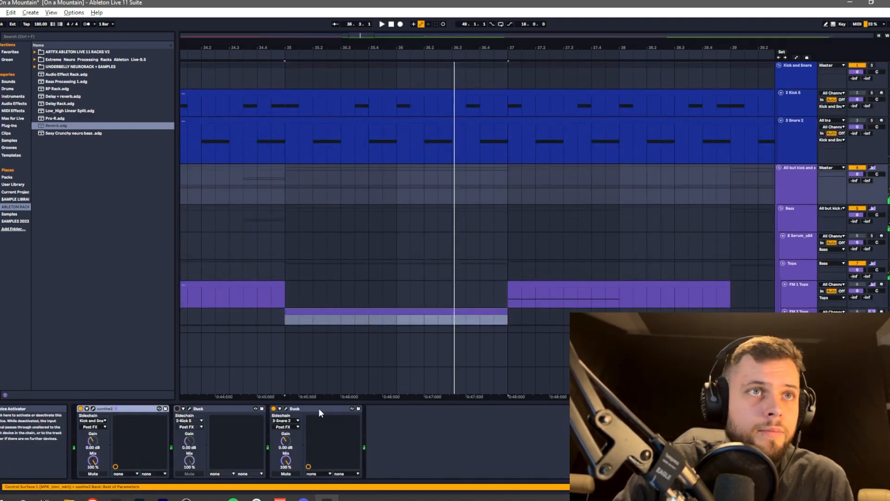
left_click(273, 409)
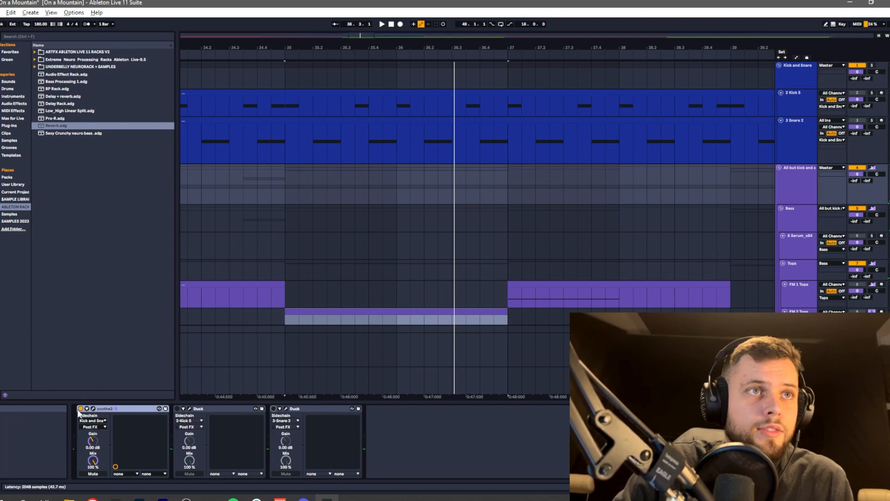
Play back the soloed FM 2 Tops and FM 2 Lows clips with the group's ducking bypassed
key("space")
scroll(210, 181, "down", 8)
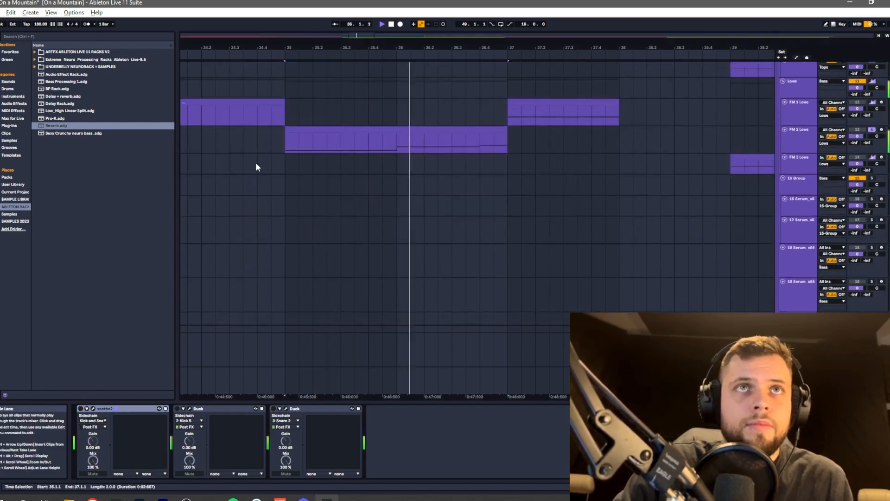
scroll(258, 168, "up", 3)
scroll(262, 170, "down", 3)
scroll(267, 162, "up", 3)
scroll(270, 176, "down", 3)
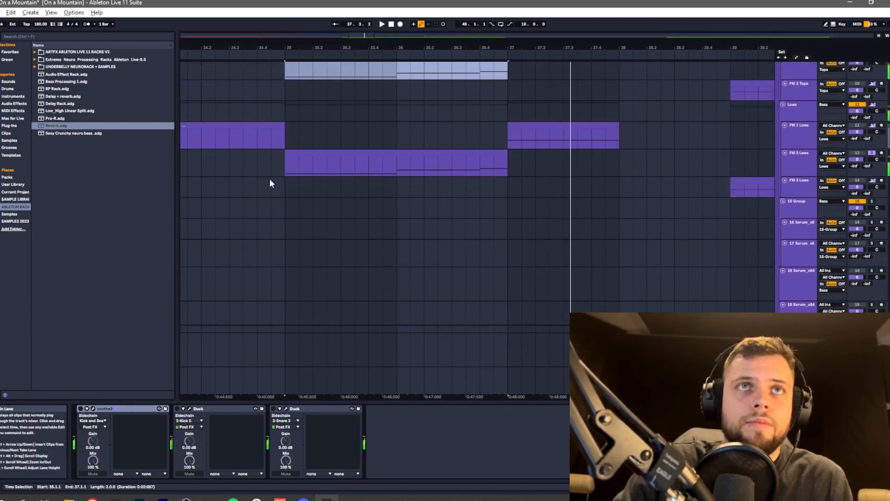
scroll(274, 186, "up", 3)
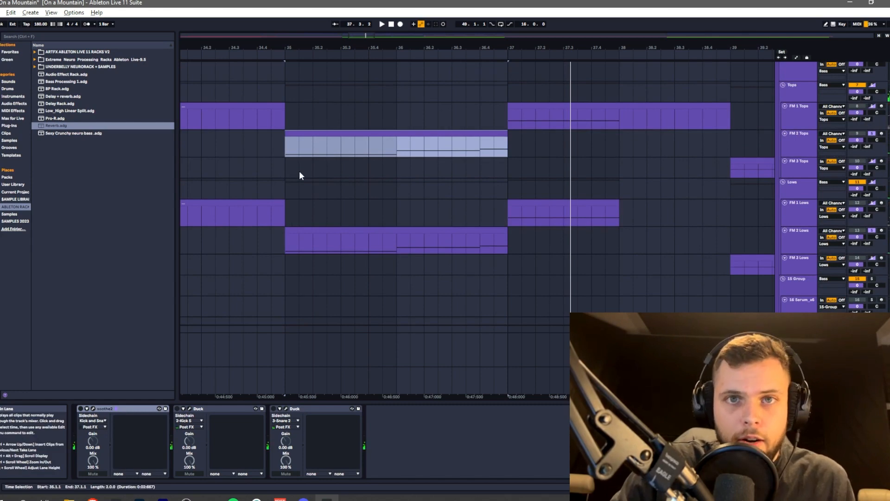
Solo only the FM 2 Lows track and play back its clip from bar 35
scroll(320, 139, "up", 2, "alt")
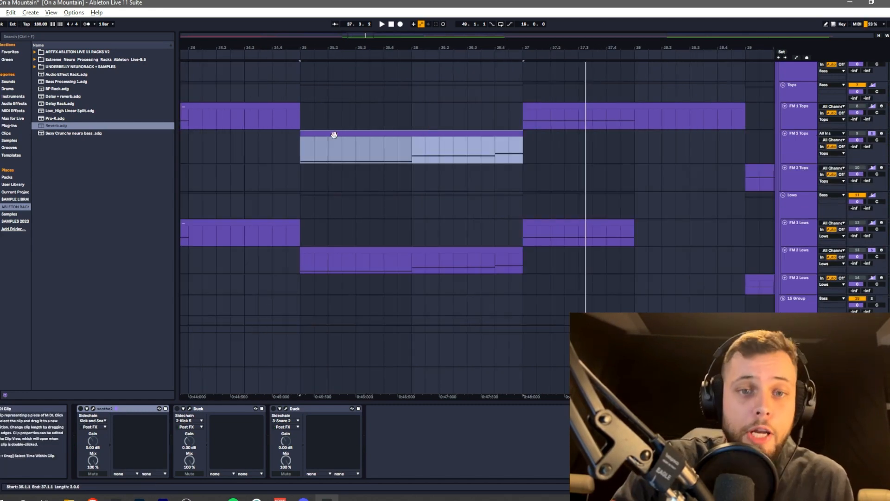
left_click(333, 135)
scroll(338, 136, "down", 3, "ctrl")
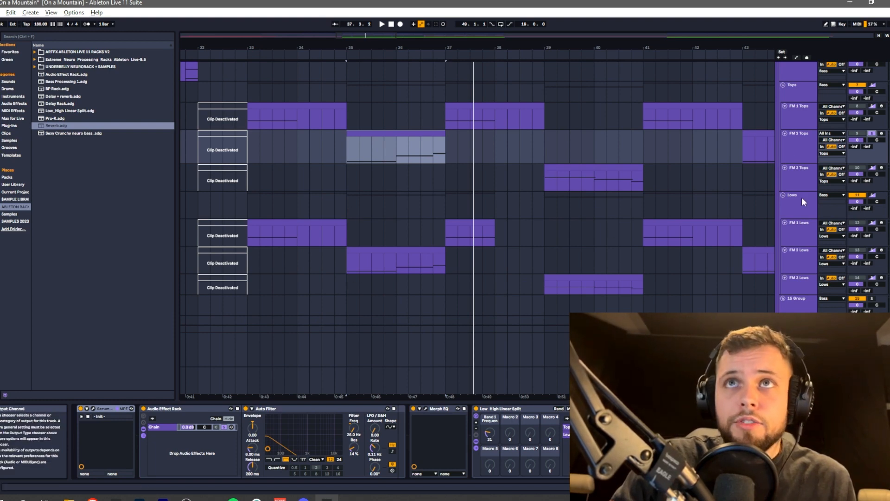
left_click(797, 255)
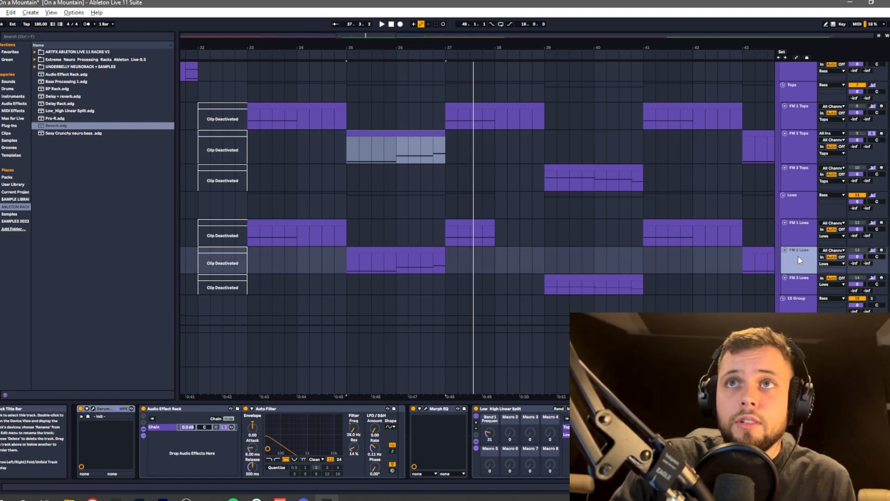
left_click(872, 250)
key("space")
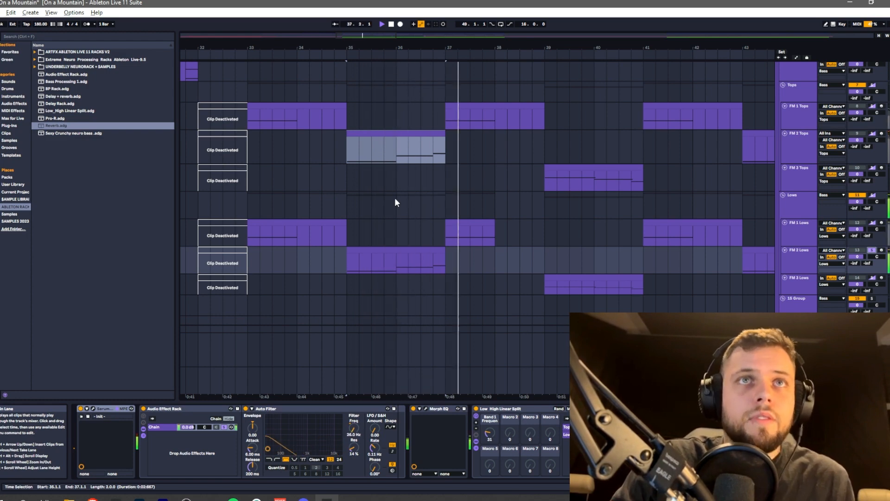
Solo only the FM 2 Tops track and play back its clip from bar 35
left_click(869, 136)
left_click(870, 137)
key("space")
key("space")
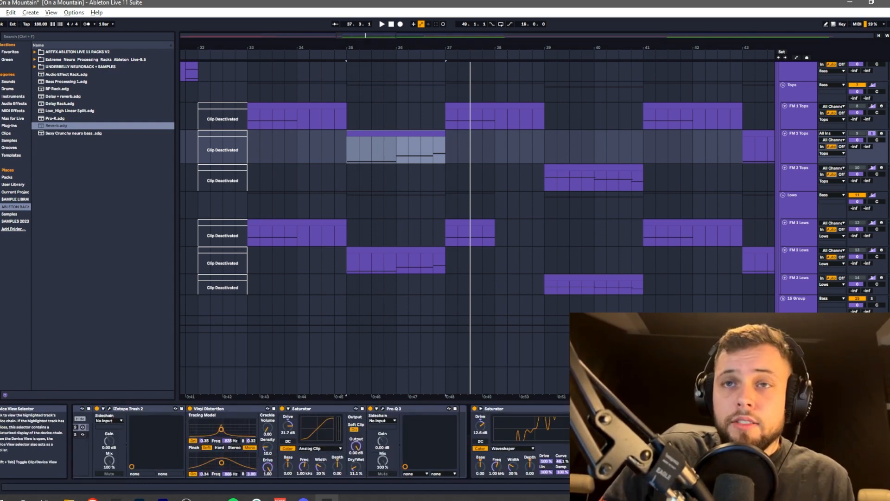
Bypass the effects after Serum on FM 2 Tops and play the clip with the Serum window open
left_click(144, 409)
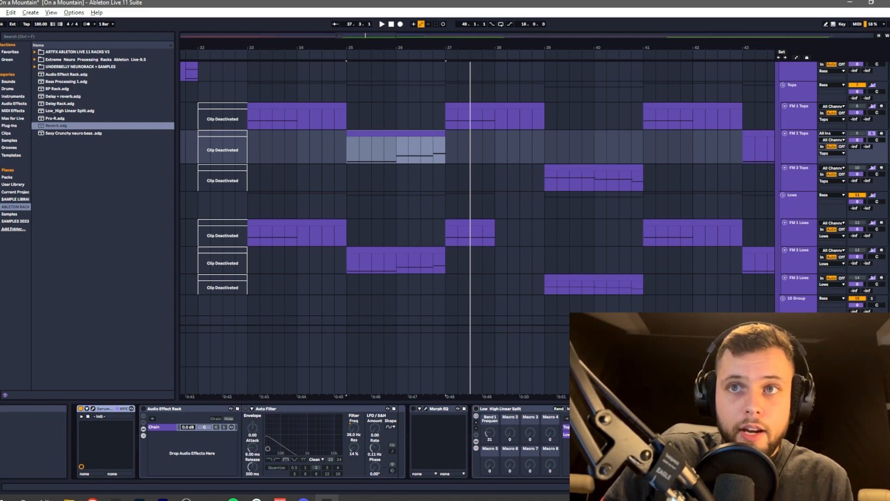
scroll(528, 417, "right", 8)
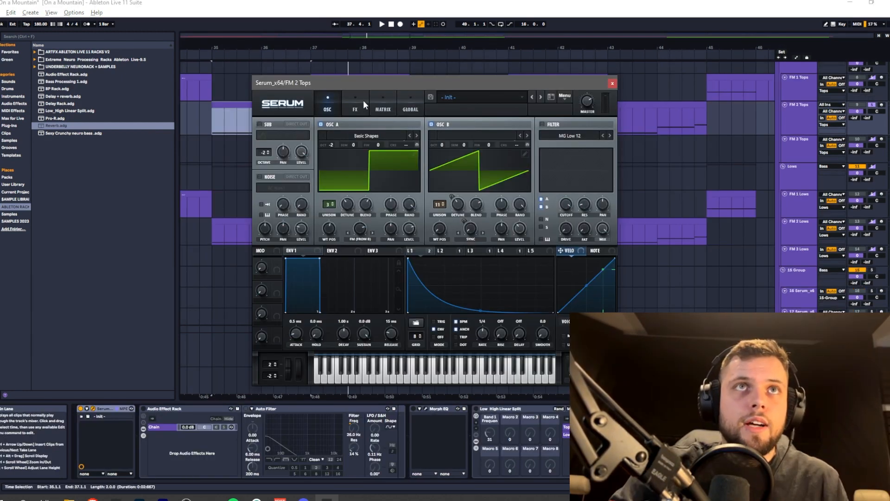
key("space")
left_click_drag(369, 82, 361, 80)
left_click(250, 122)
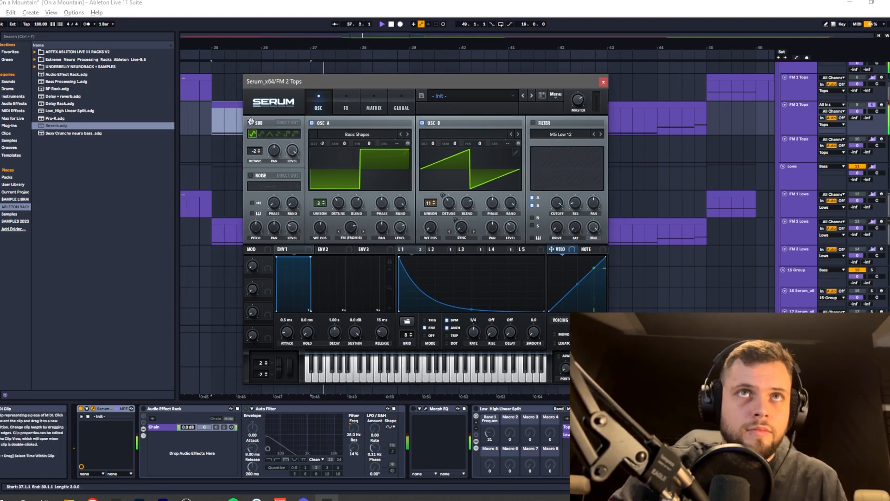
key("space")
Turn off Serum's Distortion and Compressor effects and play the clip from the oscillator view
left_click(346, 99)
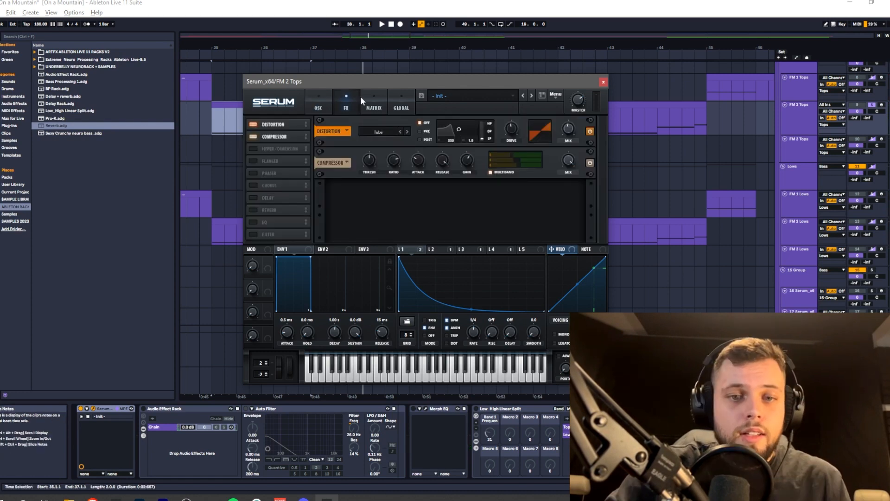
left_click(253, 136)
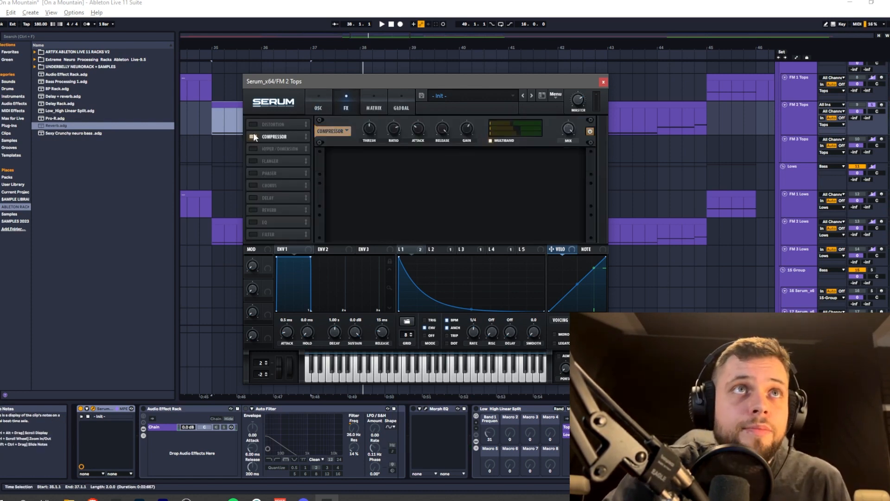
left_click(253, 124)
left_click(330, 95)
key("space")
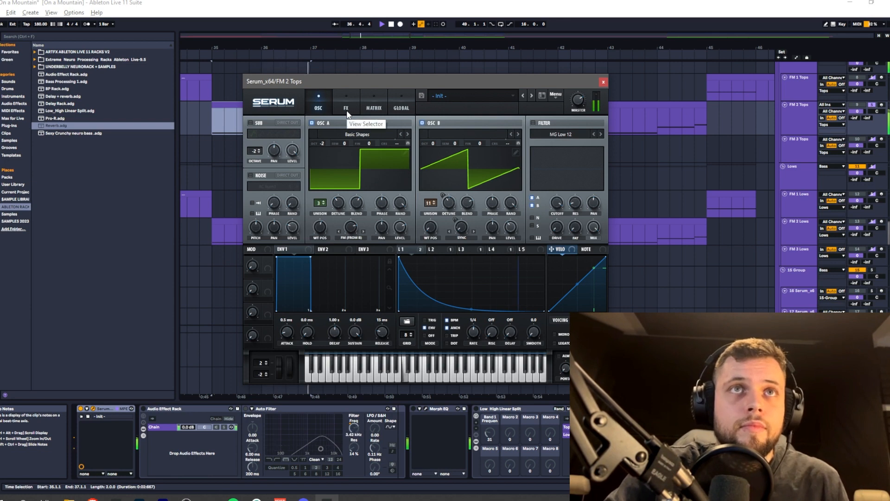
Switch off oscillator B in Serum and play back oscillator A on its own
left_click_drag(374, 79, 369, 86)
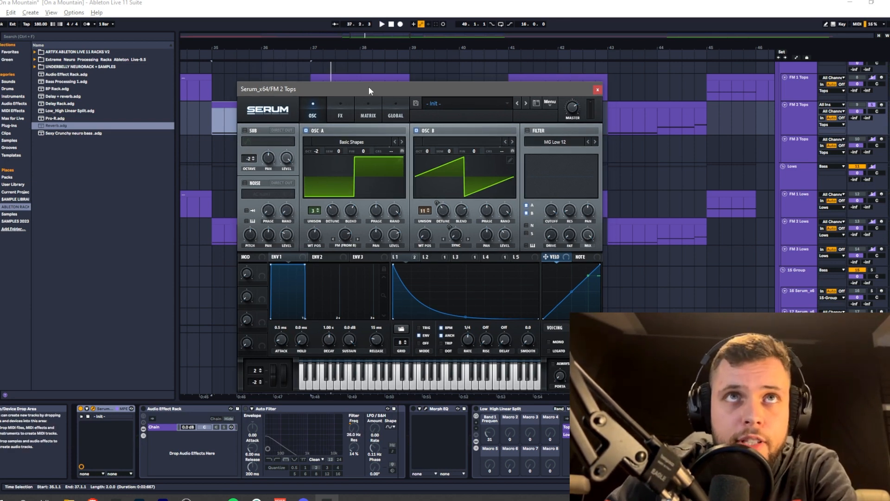
left_click_drag(385, 95, 412, 95)
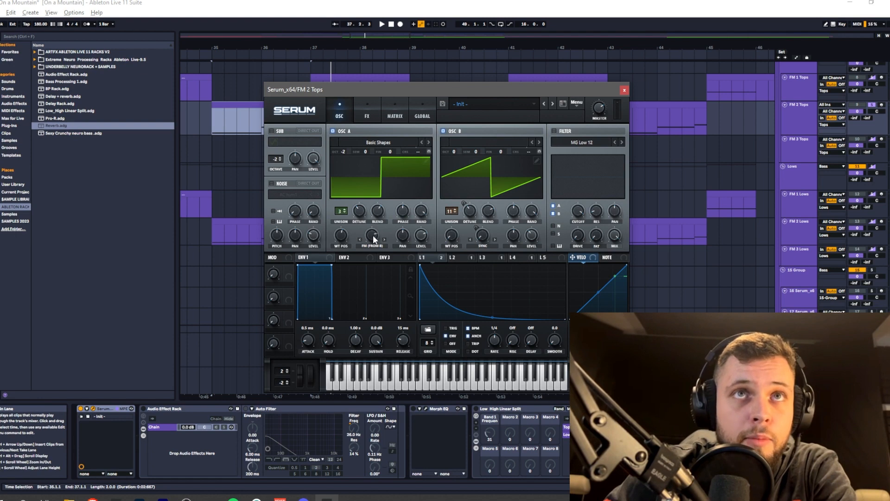
left_click(443, 130)
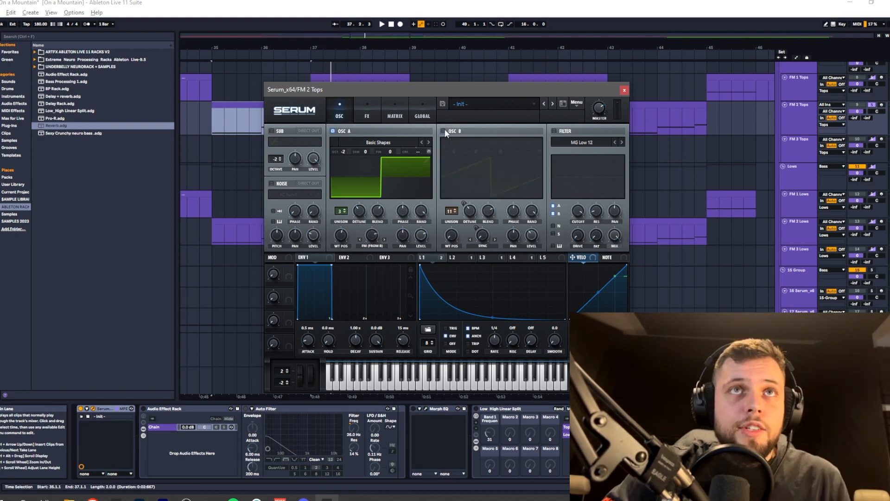
left_click_drag(382, 90, 427, 96)
key("space")
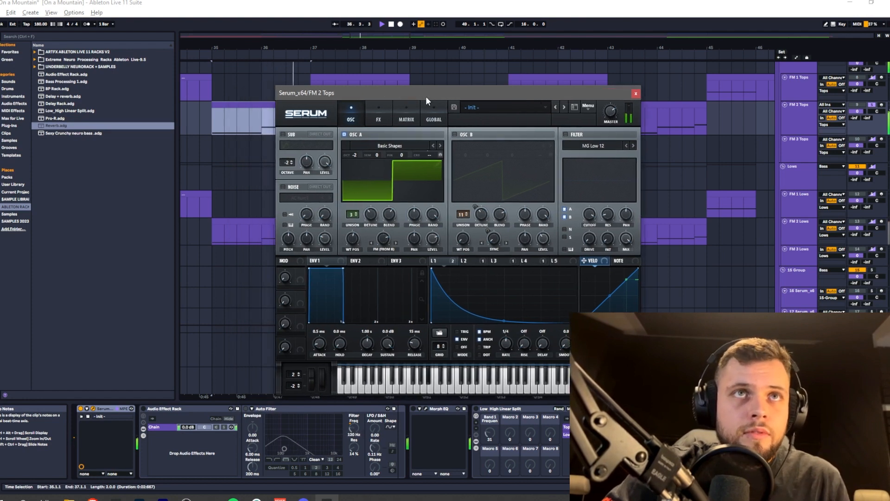
key("space")
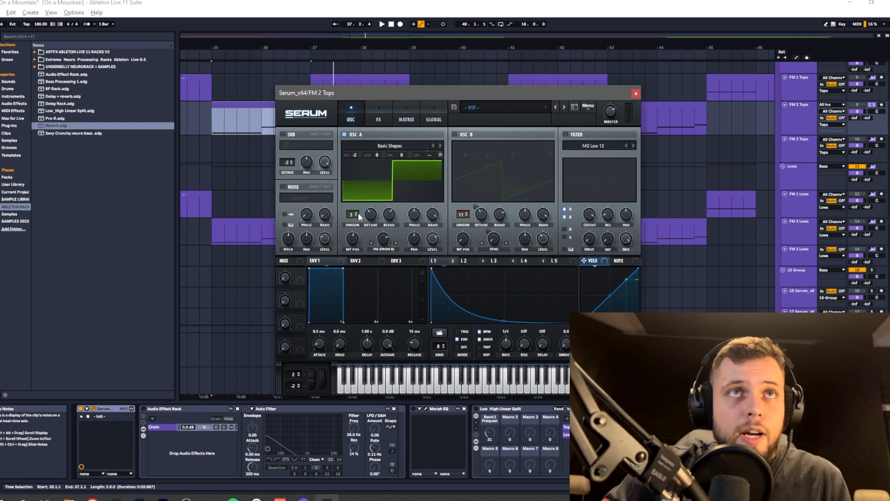
Check the unison detune and blend amounts of oscillator A and play the clip again
left_click(373, 219)
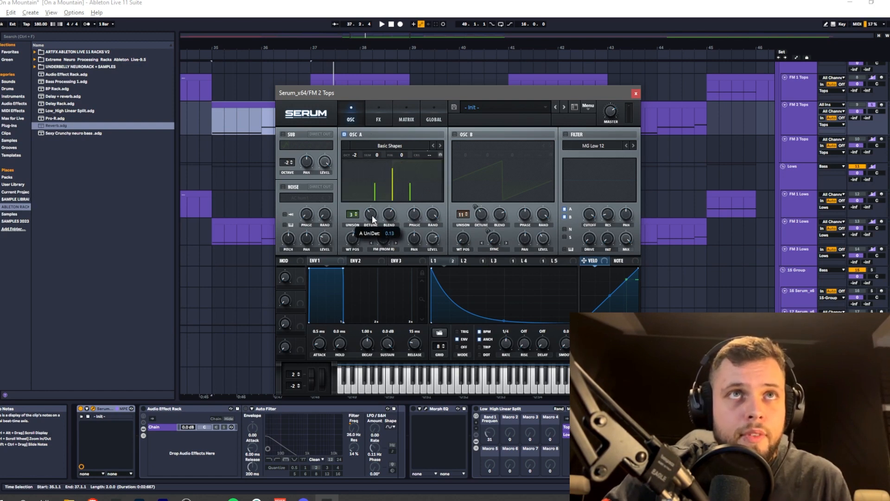
left_click(388, 216)
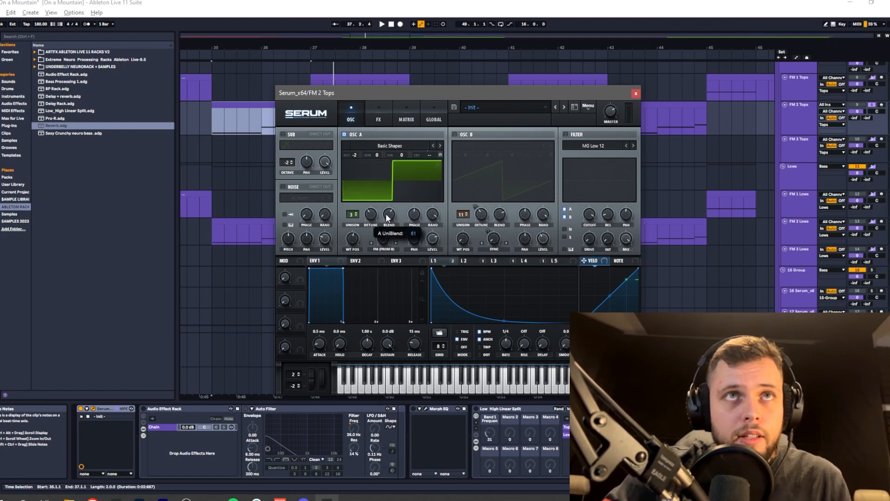
key("space")
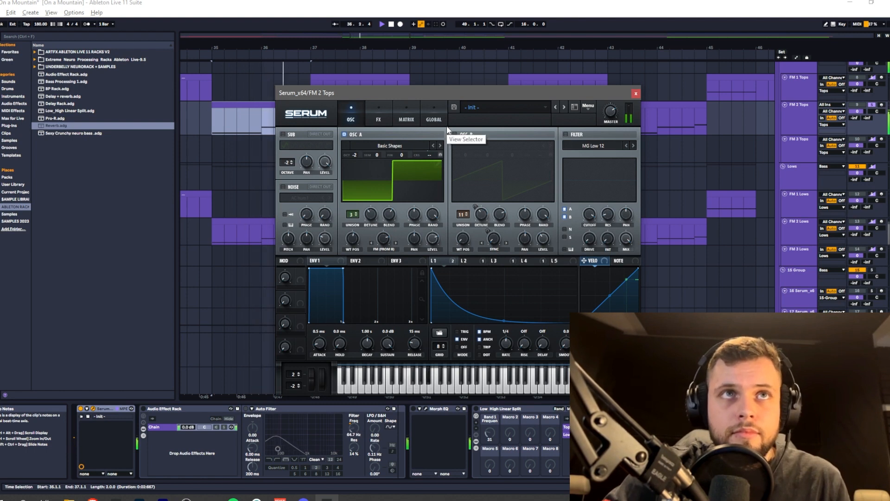
key("space")
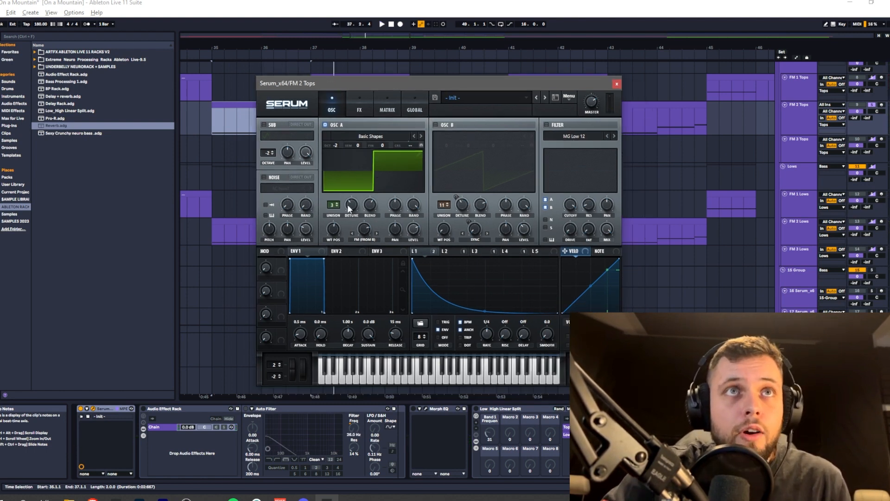
left_click(371, 204)
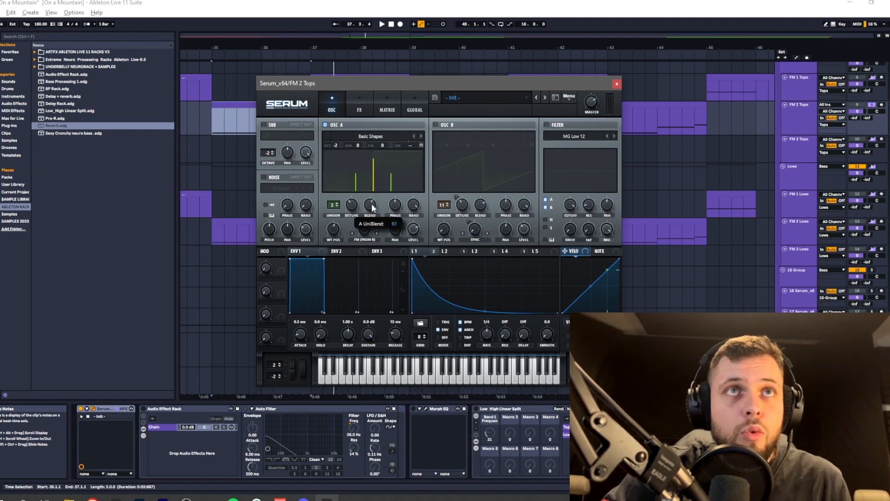
left_click(372, 205)
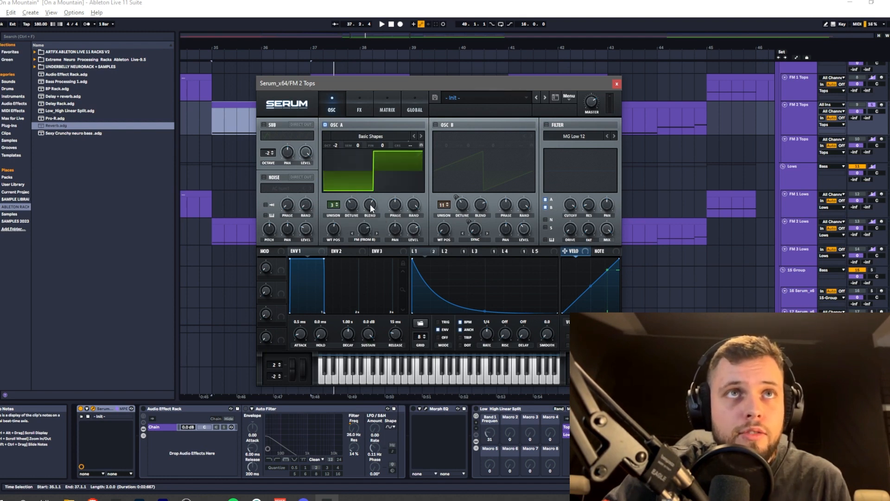
Try 4 unison voices on oscillator A
left_click(337, 205)
left_click(368, 204)
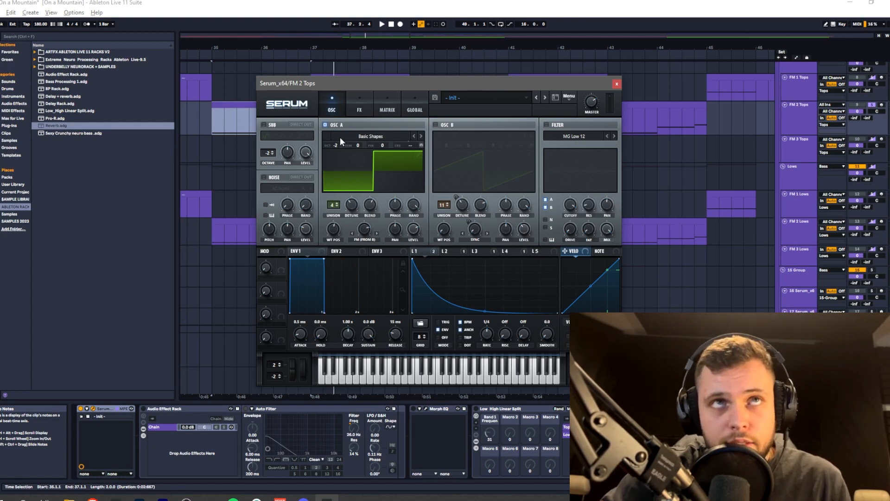
left_click(338, 207)
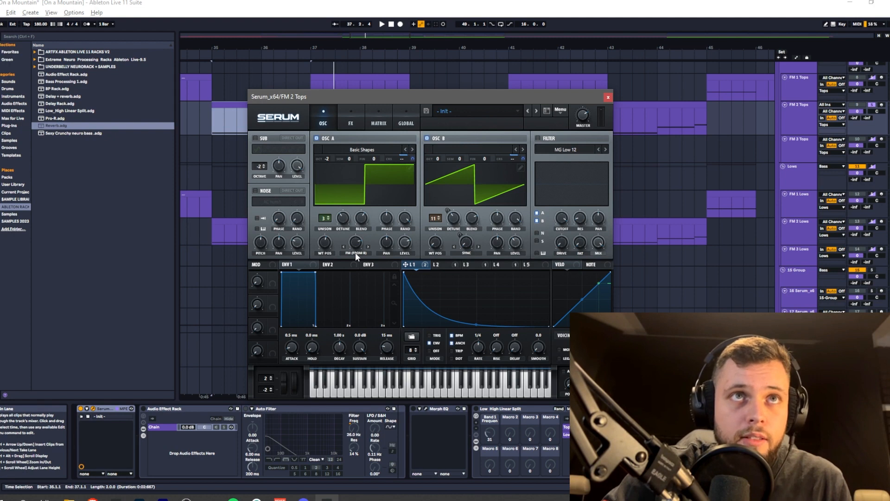
Play the clip with both oscillators active and check oscillator A's FM (from B) amount
key("space")
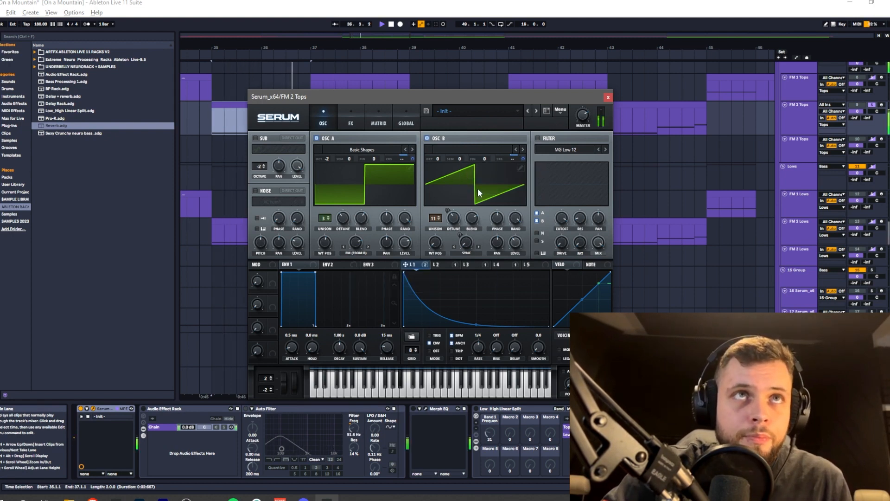
key("space")
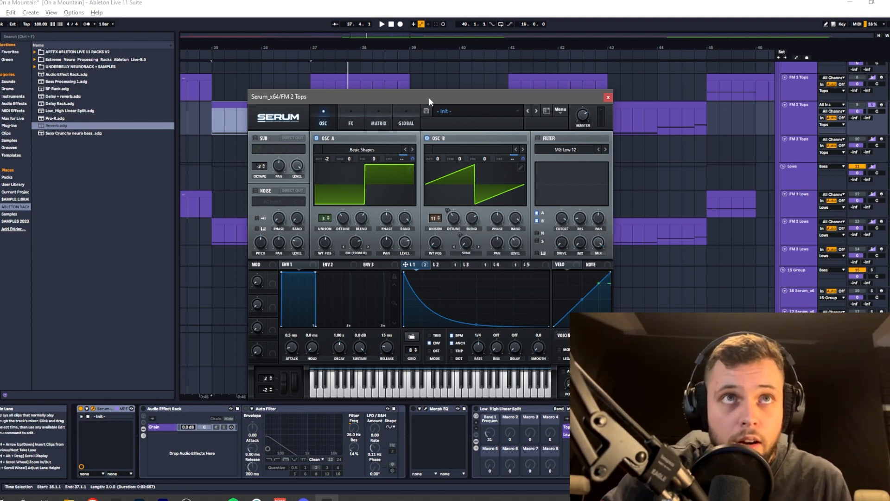
mouse_move(356, 249)
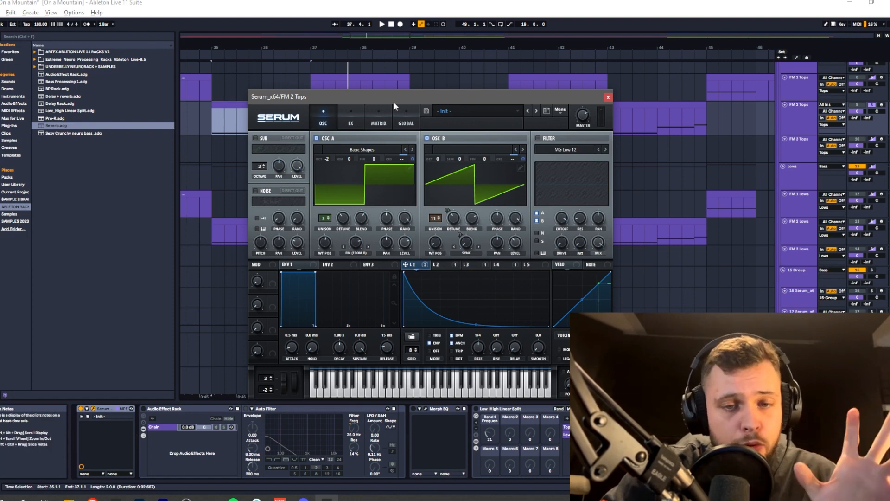
key("space")
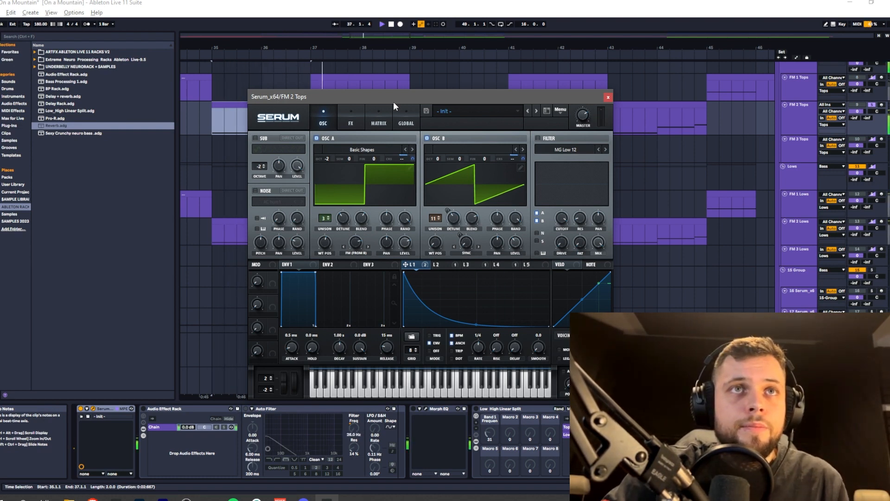
key("space")
Examine LFO 2 and LFO 3 and their modulation of oscillator B's unison detune while playing the clip
left_click(442, 265)
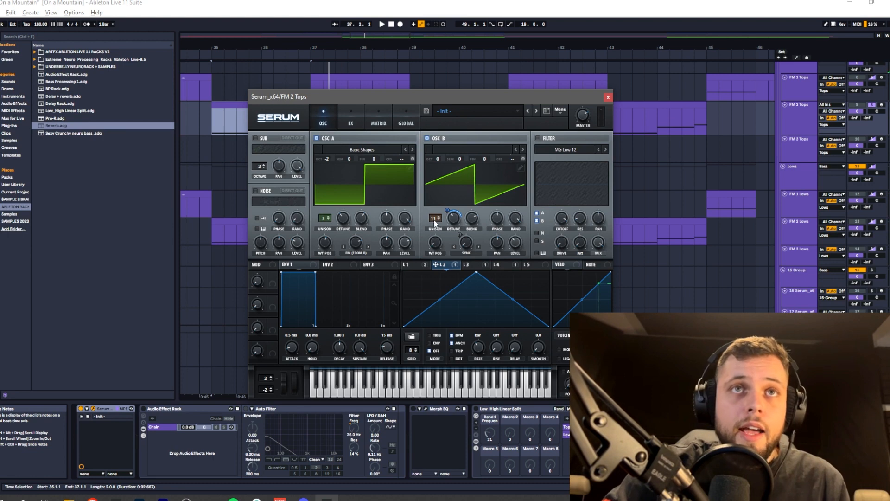
left_click(467, 264)
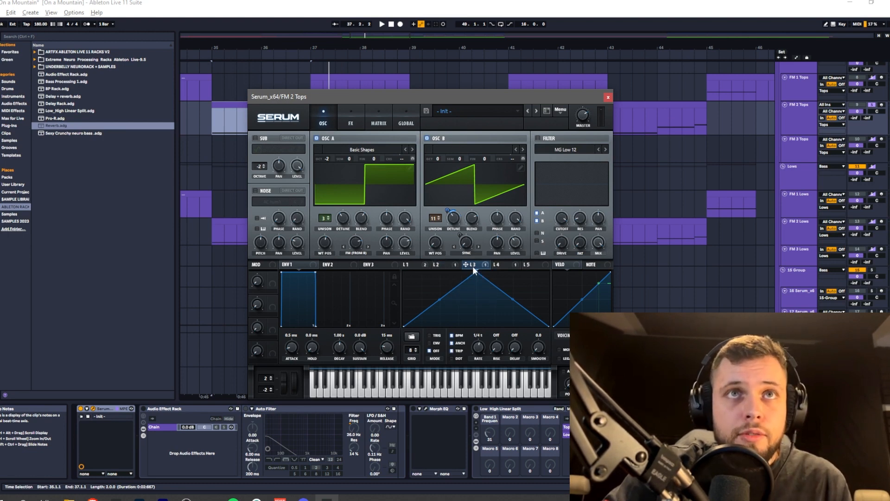
right_click(449, 213)
right_click(467, 216)
left_click(457, 201)
key("space")
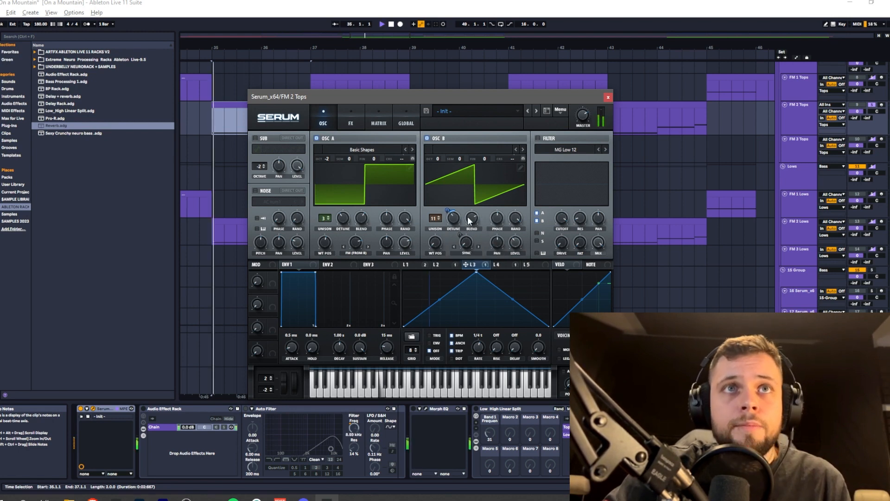
left_click(461, 268)
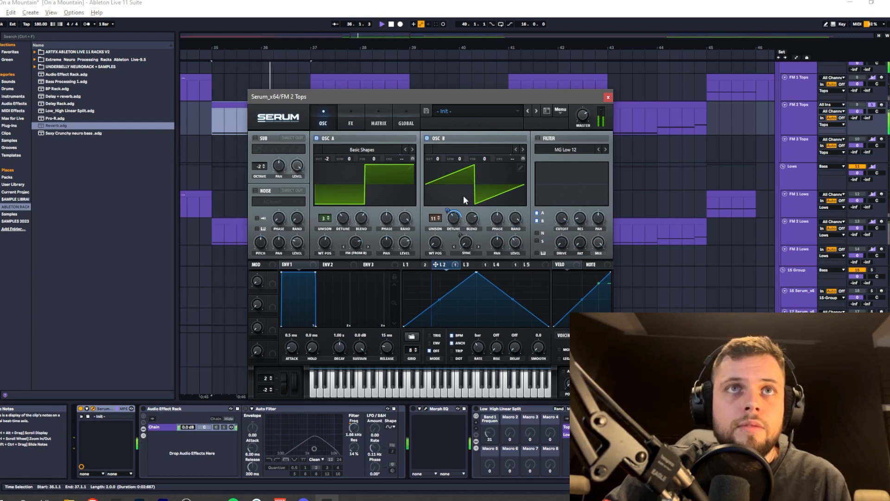
key("space")
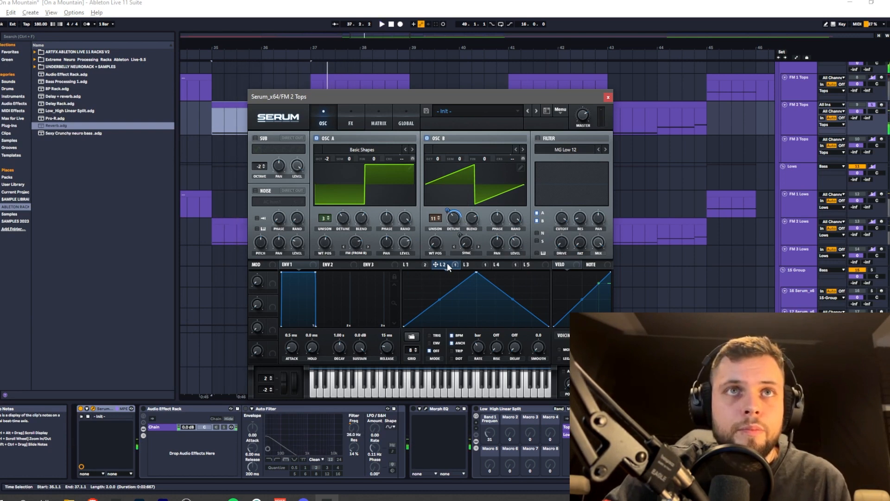
Bypass all destinations of LFO 2 and LFO 3 and play the clip without the detune modulation
right_click(446, 264)
left_click(468, 282)
right_click(470, 265)
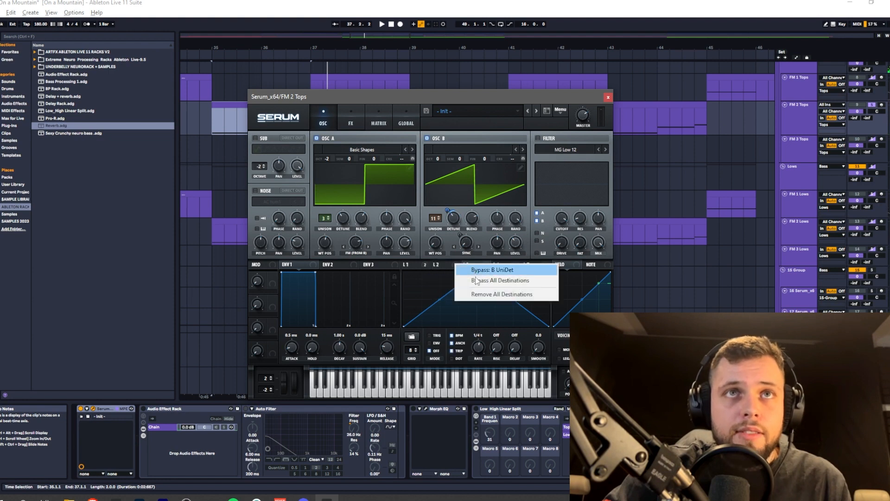
left_click(474, 279)
key("space")
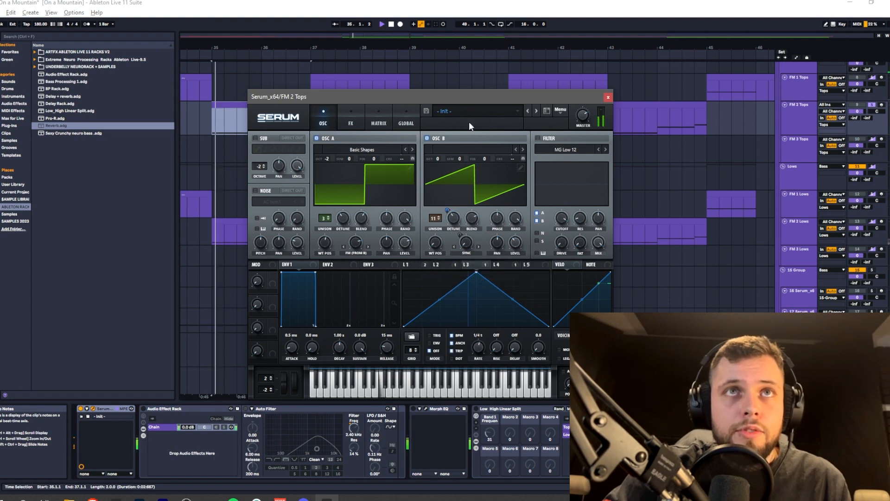
Re-enable all destinations of LFO 3 and LFO 2 and play the clip with the detune modulation active
right_click(471, 267)
left_click(481, 282)
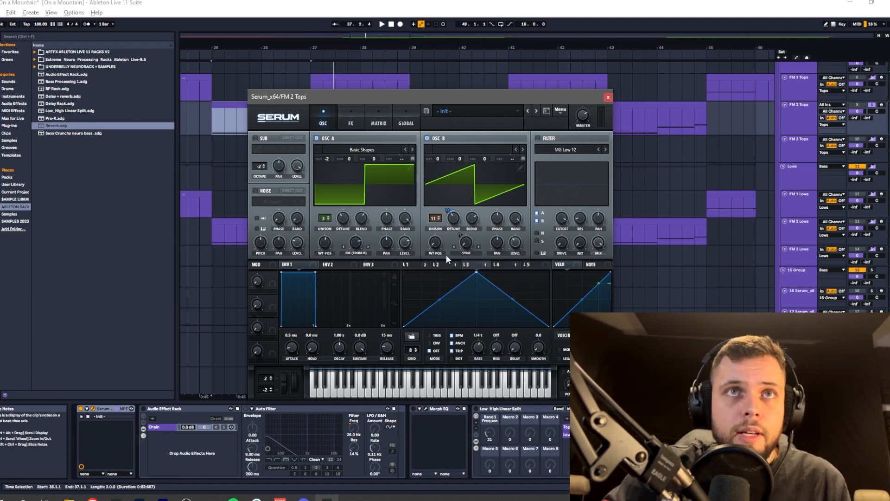
right_click(443, 265)
left_click(469, 280)
key("space")
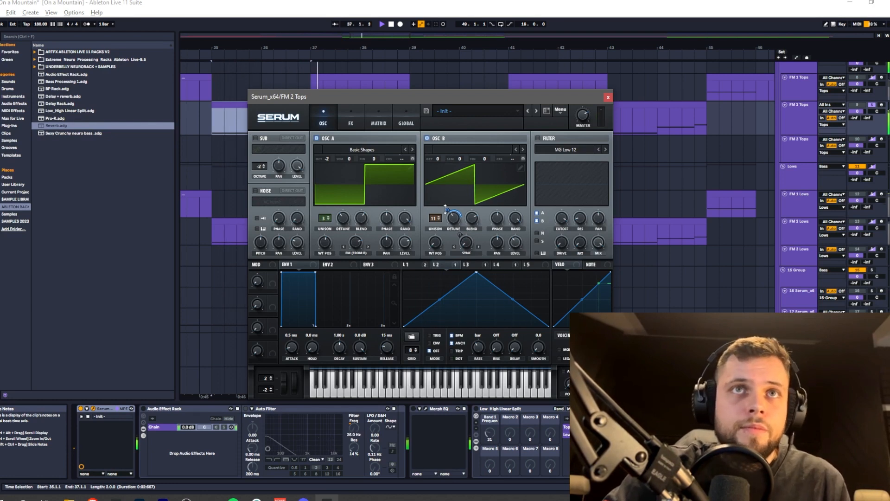
Display LFO 4, check its modulation of oscillator B's Sync warp, and play the clip
left_click(499, 265)
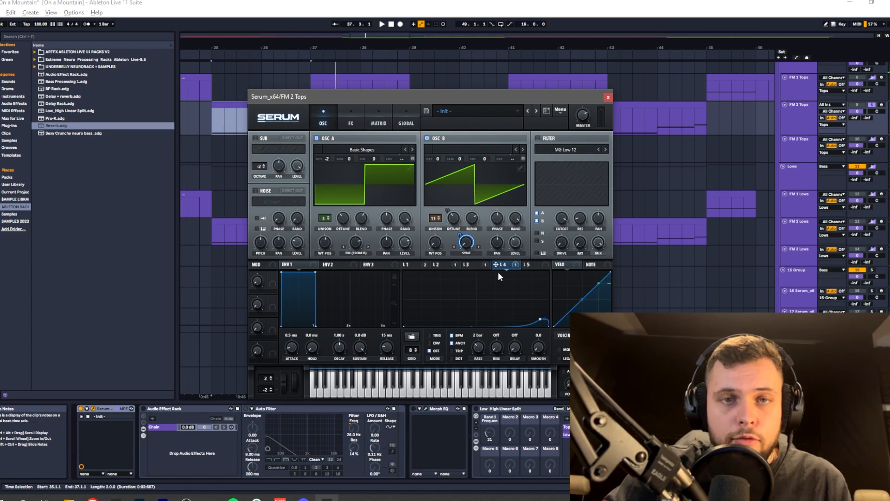
key("space")
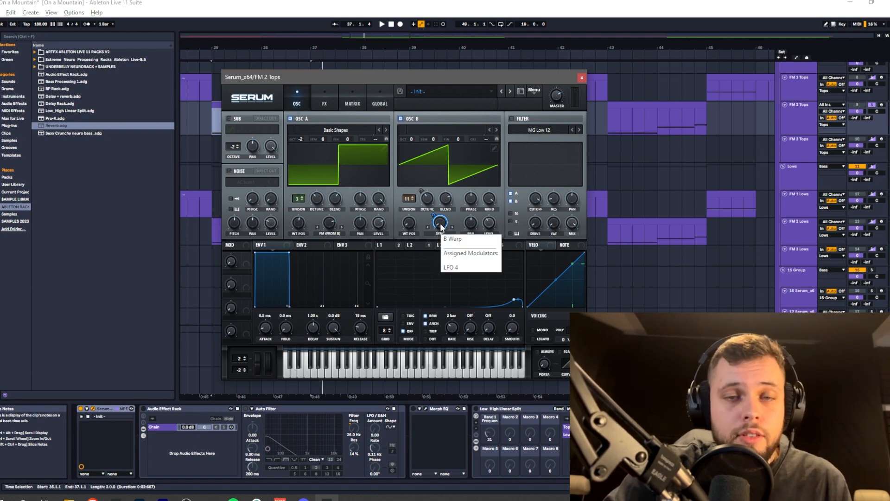
key("space")
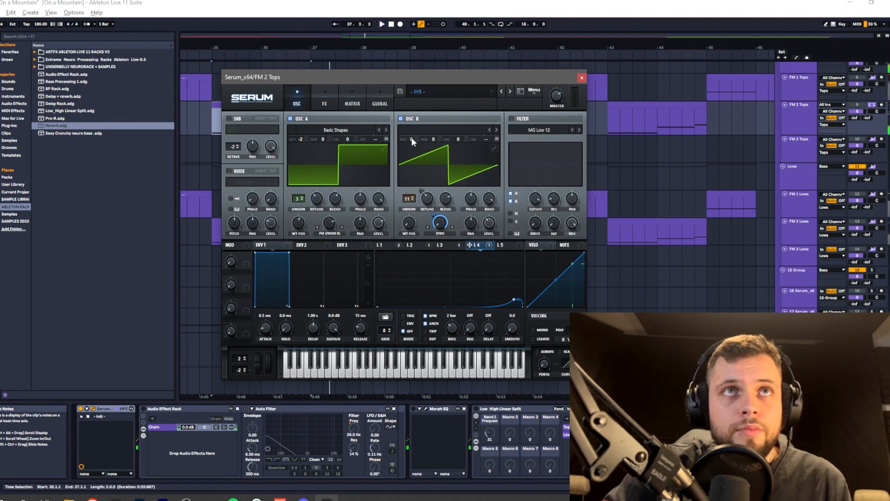
Try oscillator B at octaves -1 and -2 during playback, and restore its octave to 0
left_click_drag(411, 140, 413, 148)
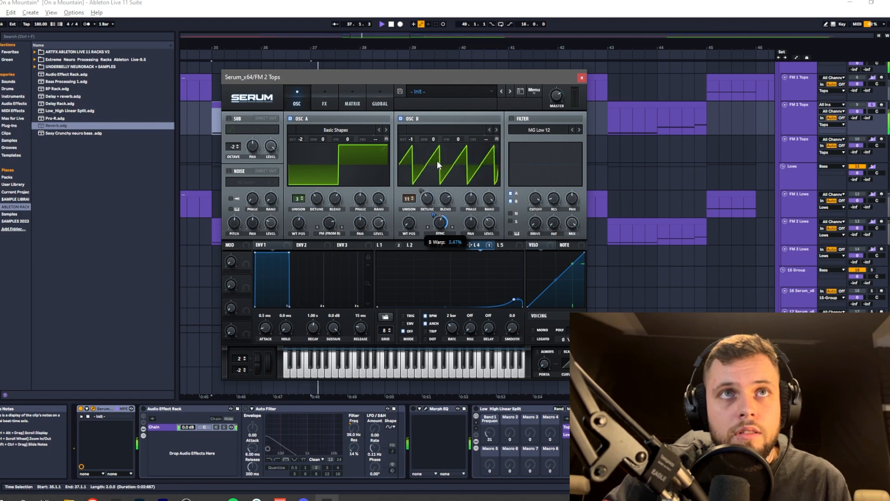
left_click_drag(410, 140, 411, 149)
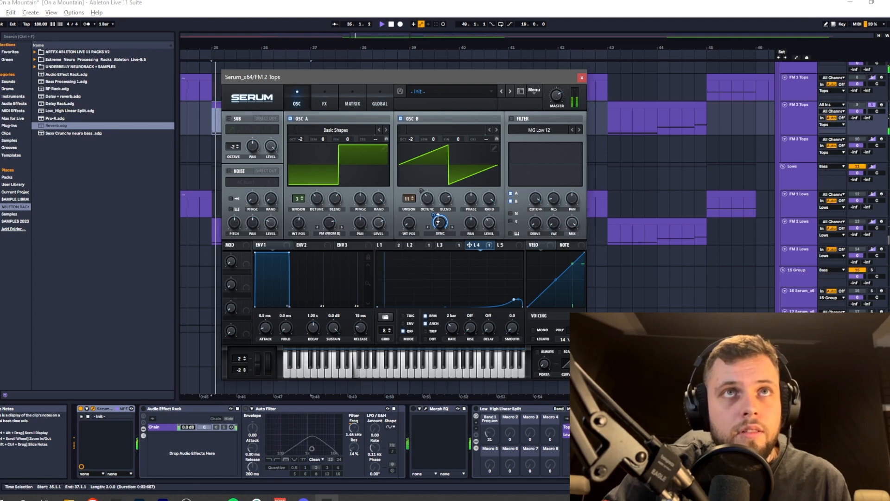
left_click_drag(413, 138, 415, 121)
key("space")
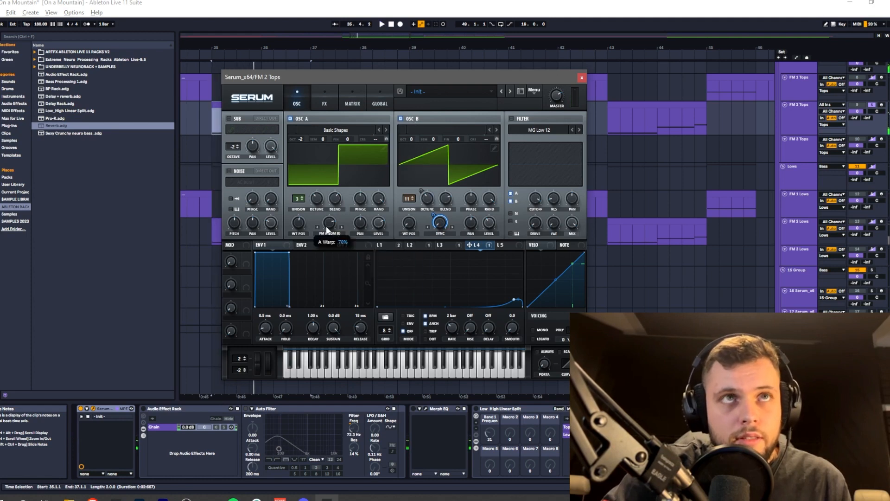
Try lowering oscillator A's FM (from B) warp to 22% during playback and raise it back up
left_click_drag(326, 222, 341, 300)
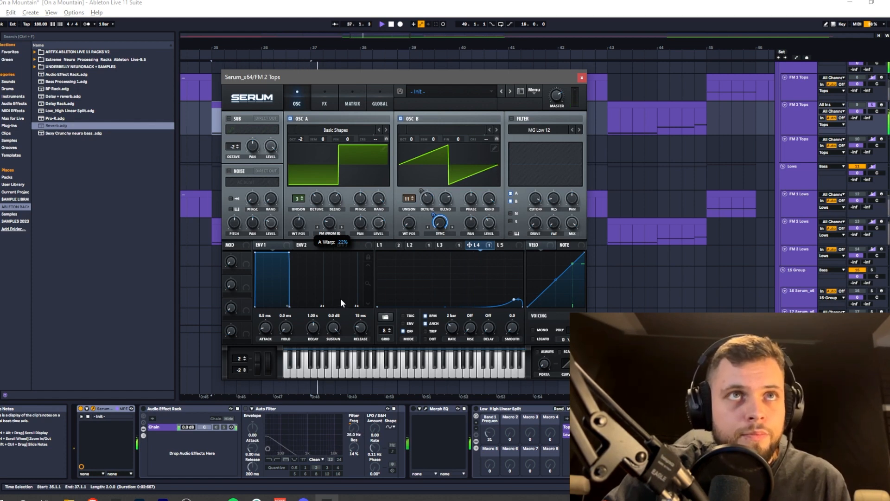
left_click_drag(341, 299, 328, 226)
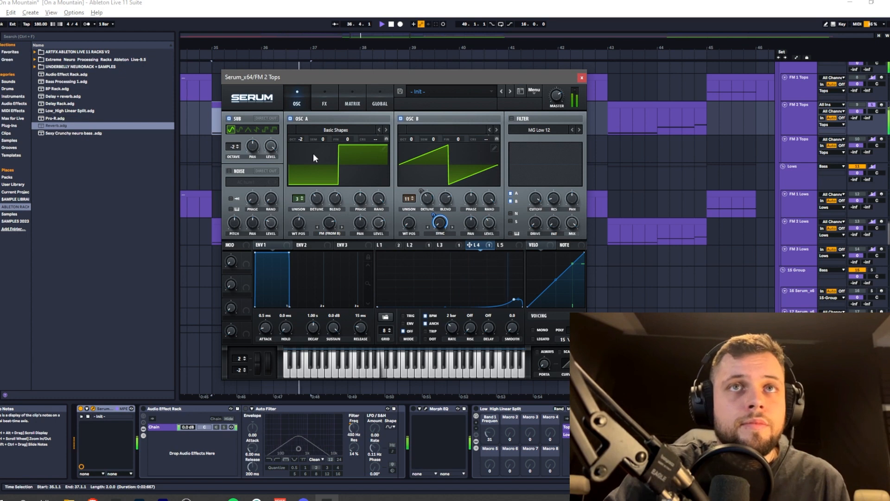
Turn on Serum's Distortion effect in Tube mode and play the clip through it
left_click(325, 101)
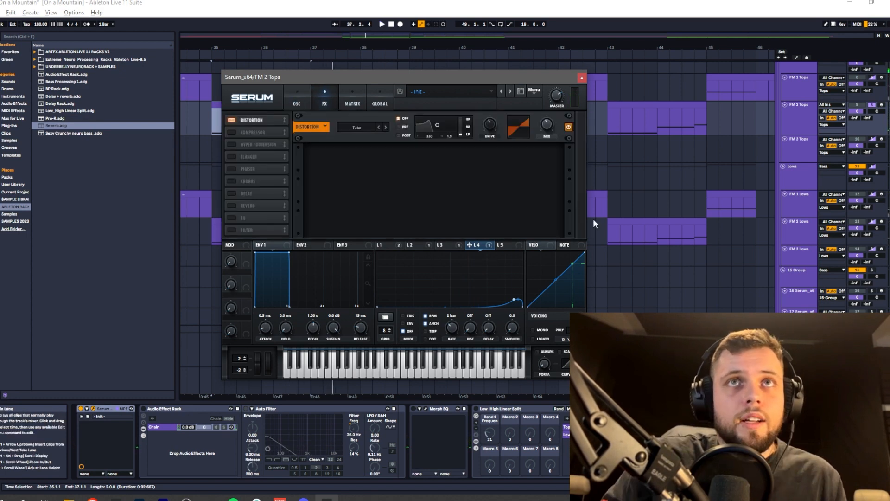
key("space")
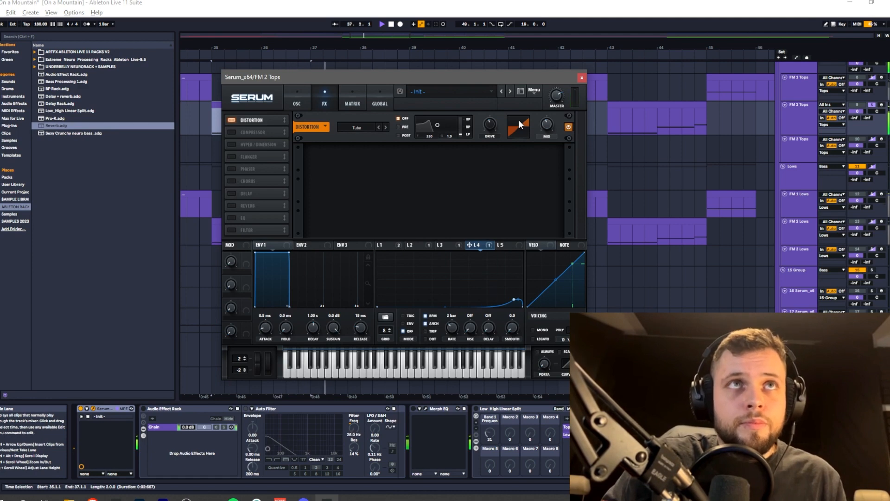
key("space")
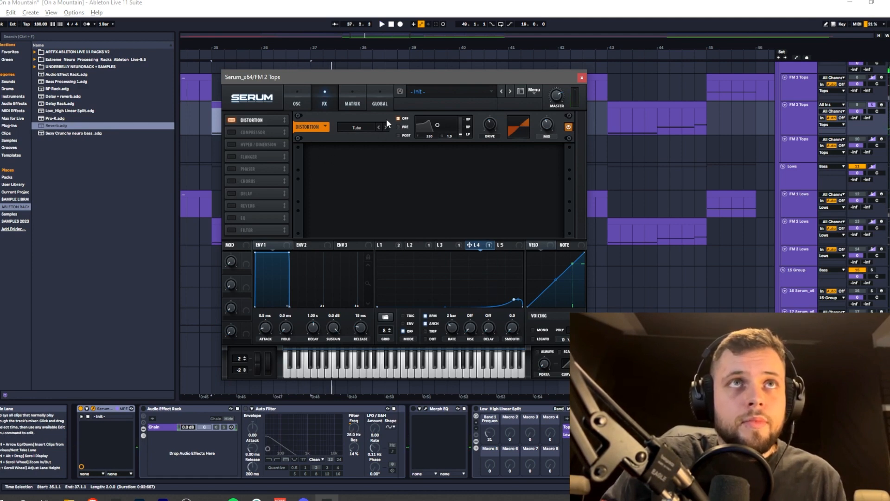
Compare the sub and main oscillator settings with the Distortion effect's settings in Serum
left_click(302, 98)
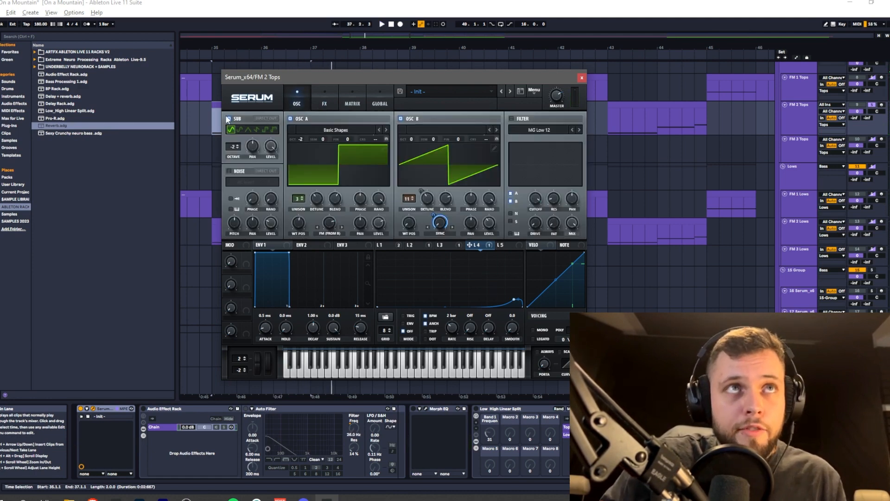
left_click(321, 99)
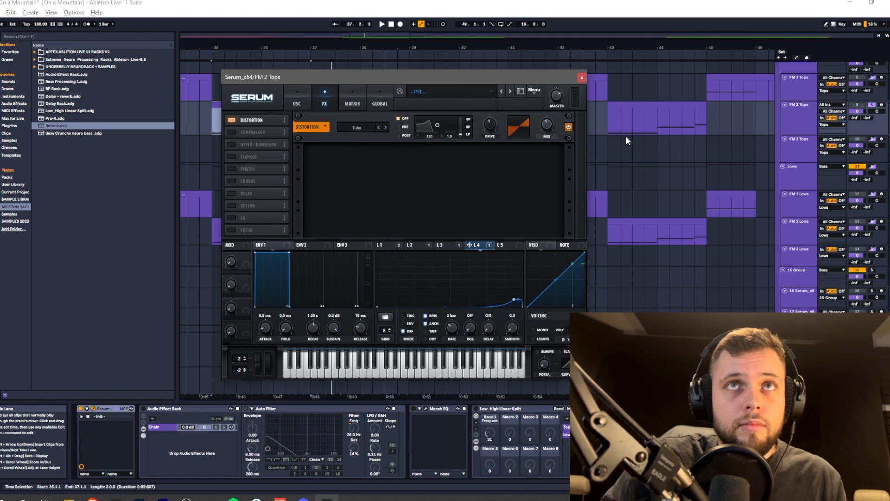
left_click(295, 99)
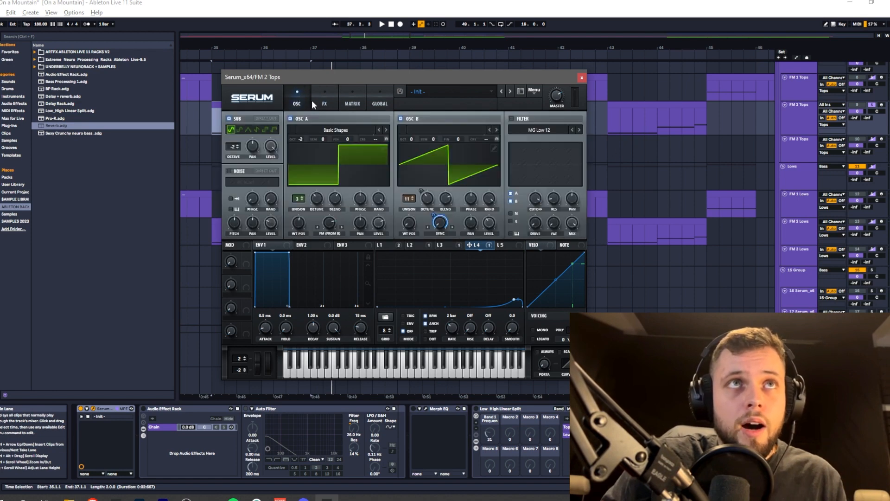
left_click(315, 98)
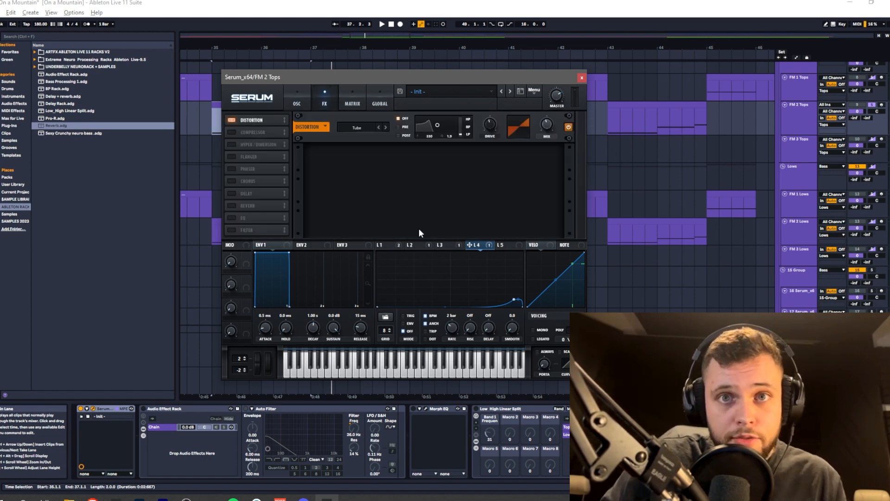
left_click(295, 97)
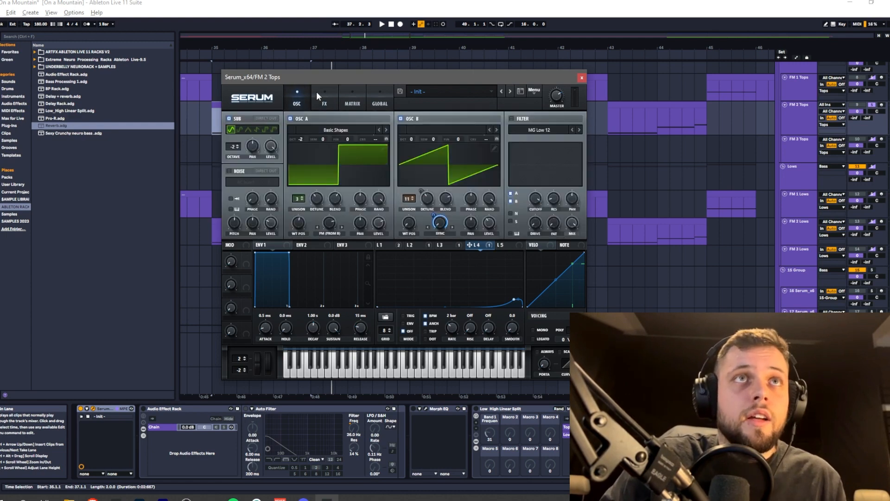
left_click(325, 98)
left_click(299, 99)
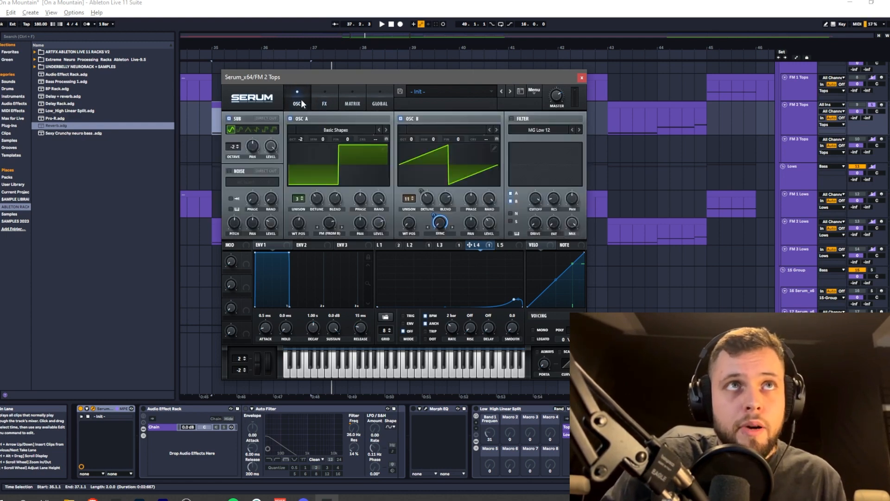
left_click(327, 95)
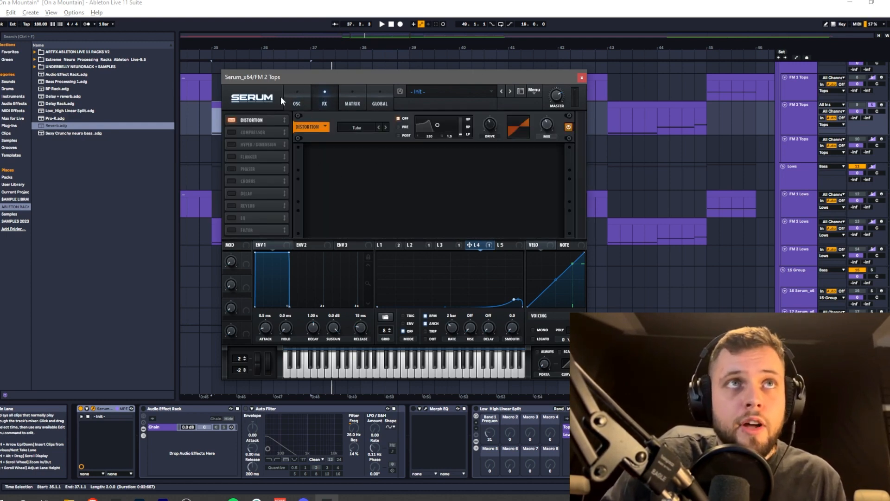
left_click(297, 95)
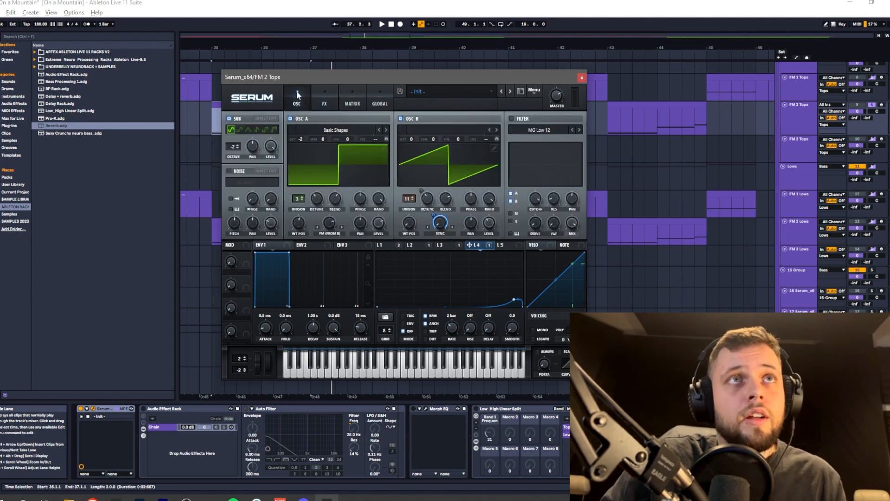
Turn on Serum's multiband Compressor after the Distortion, play the clip, and check the compressor's gain
left_click(326, 98)
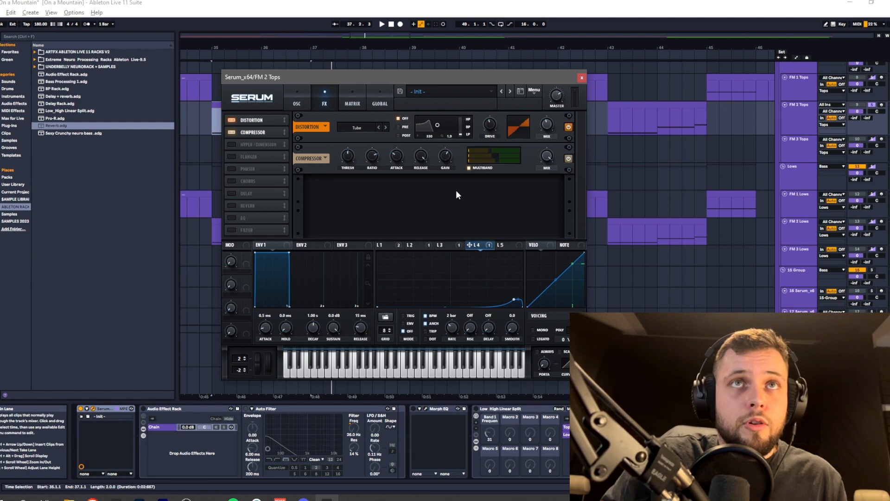
key("space")
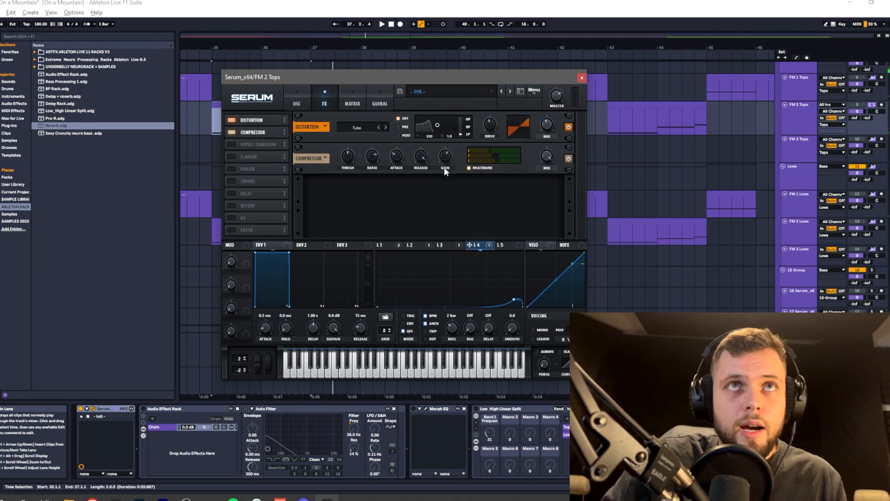
mouse_move(444, 161)
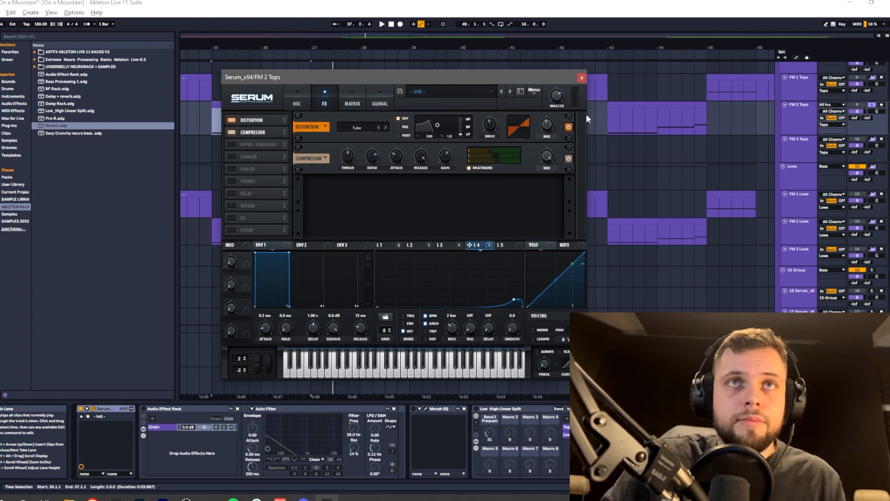
Play the FM 2 Tops clip through Serum's effects and close the Serum window
key("space")
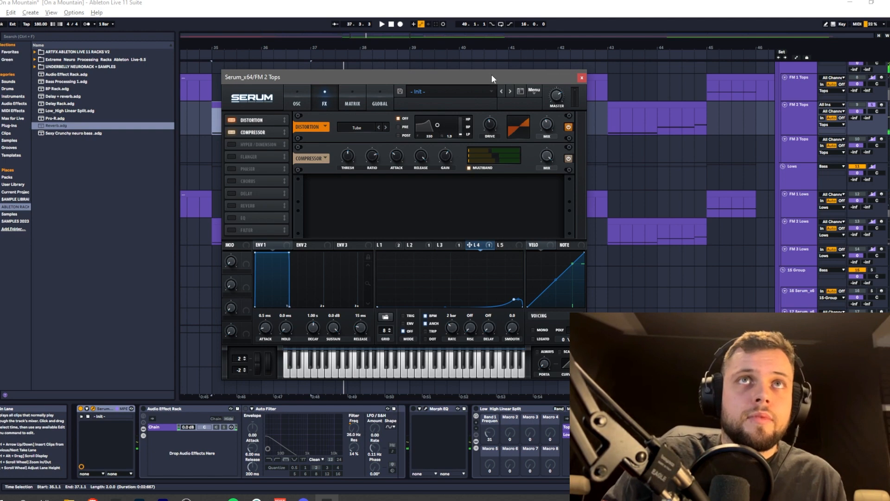
left_click_drag(491, 77, 549, 68)
left_click(564, 67)
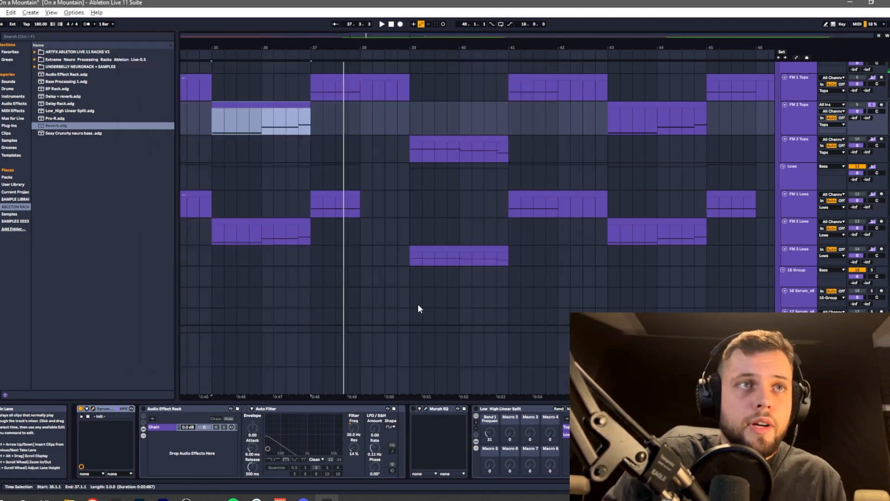
Turn on the Audio Effect Rack and its Auto Filter on FM 2 Tops and play the clip through them
scroll(391, 198, "down", 2)
scroll(332, 172, "up", 3)
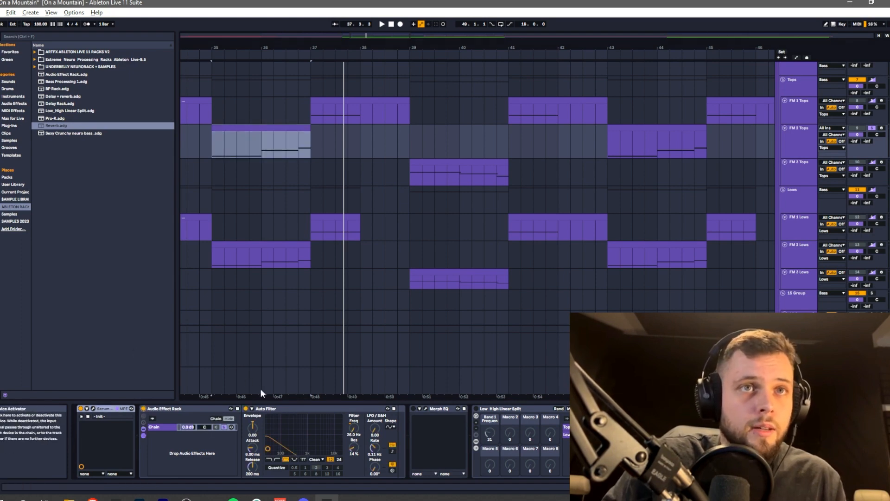
key("space")
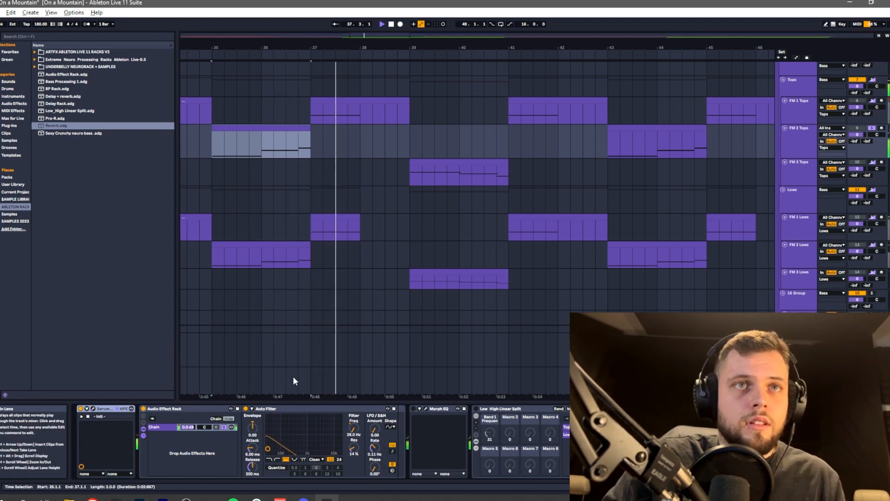
key("space")
Show the Auto Filter Frequency automation on the FM 2 Tops track in the arrangement
left_click(255, 126)
key("a")
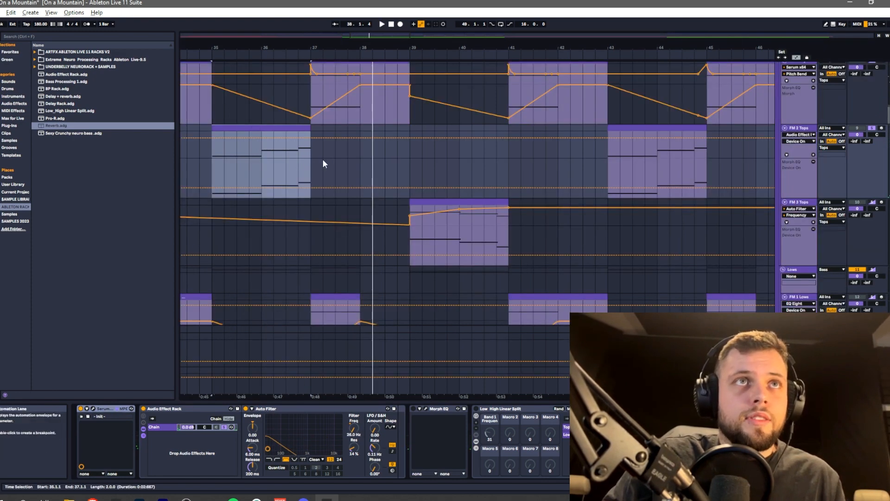
left_click(799, 134)
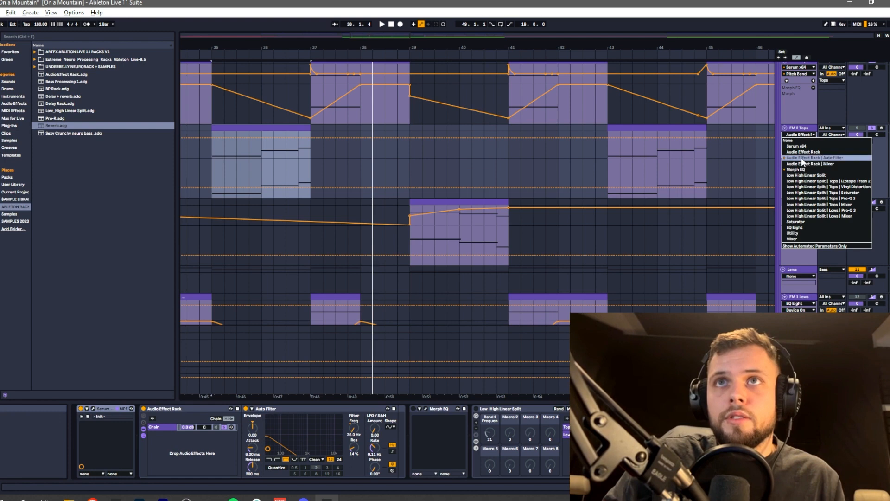
left_click(801, 158)
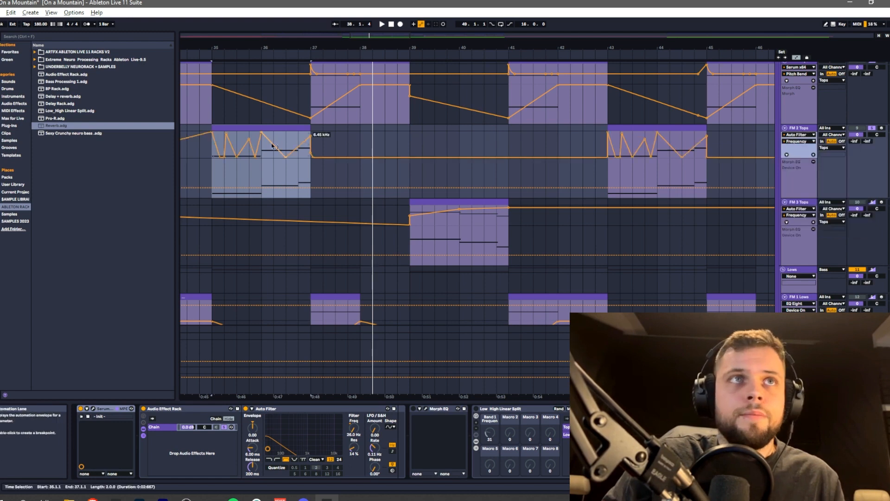
Turn off the Audio Effect Rack that feeds the Delay on the Tops group during playback
key("z")
key("space")
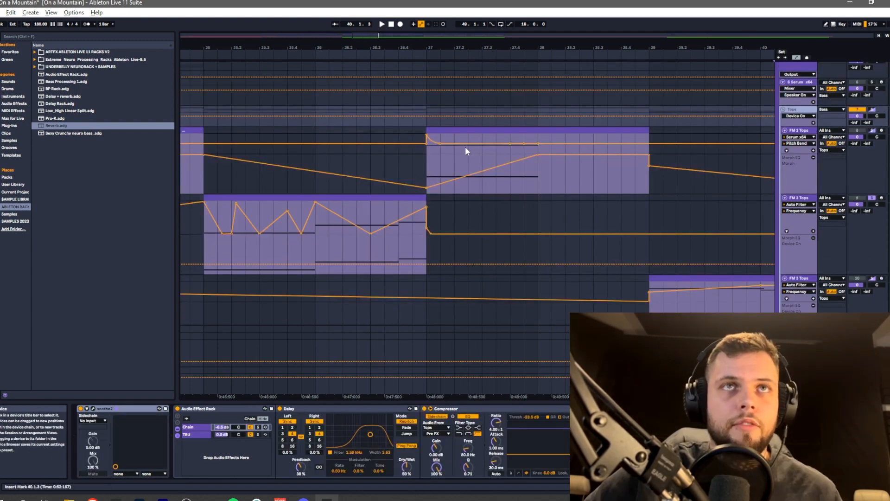
scroll(556, 185, "down", 1)
left_click(177, 408)
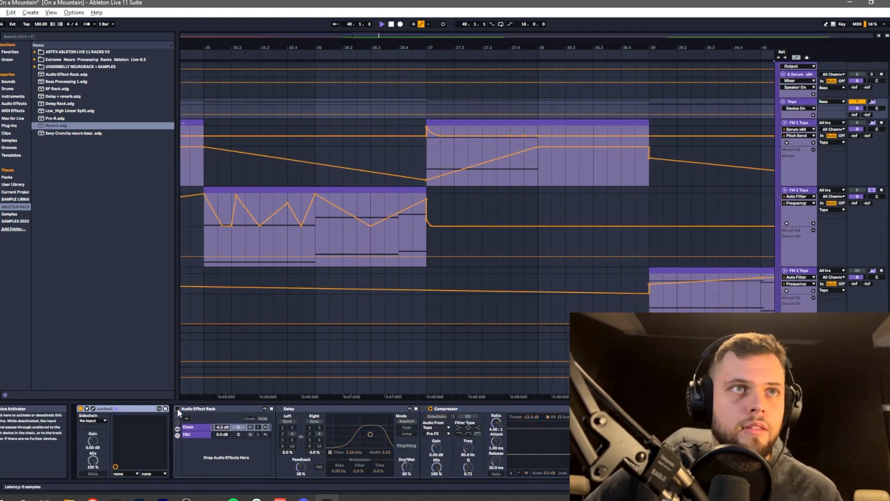
key("space")
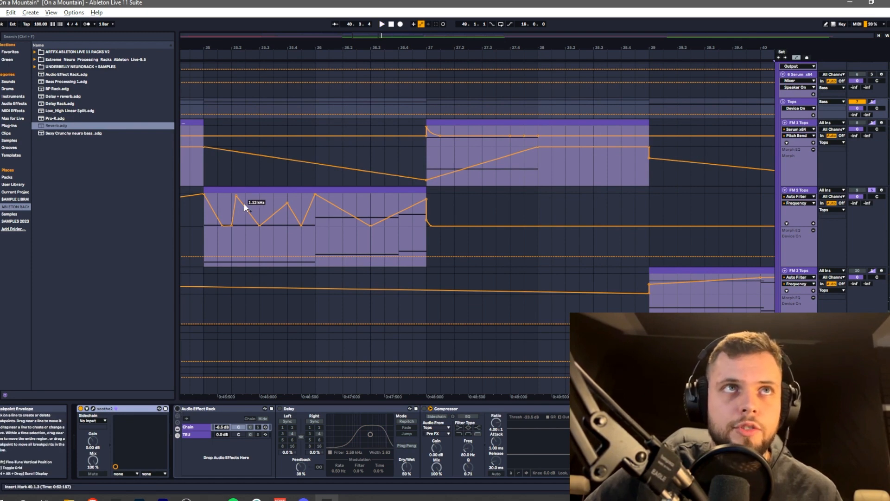
Play the FM 2 Tops clip and examine the shape of its Auto Filter frequency automation up close
left_click(234, 190)
key("space")
scroll(260, 181, "down", 3)
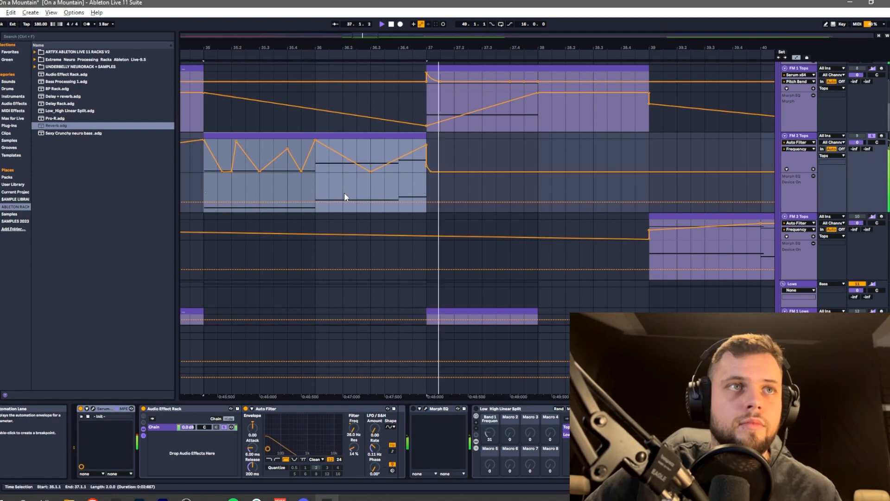
mouse_move(291, 152)
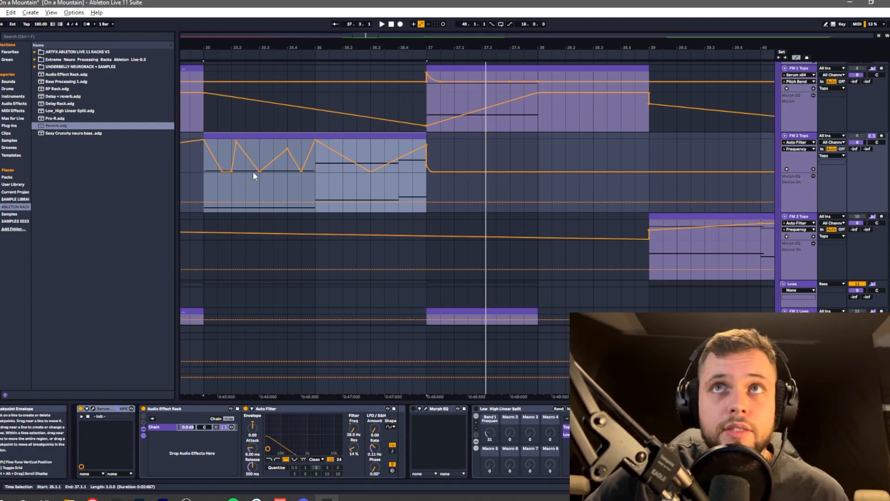
scroll(249, 166, "up", 1)
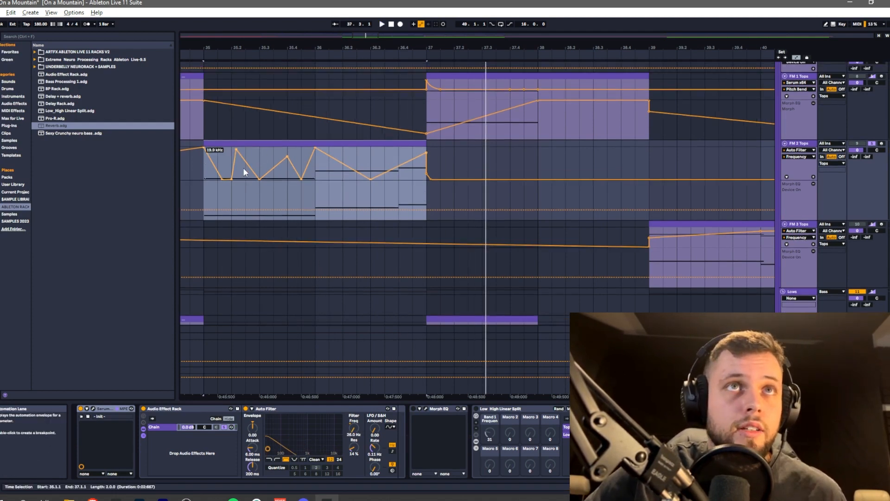
scroll(293, 167, "up", 1)
scroll(305, 195, "up", 1)
scroll(371, 213, "down", 3)
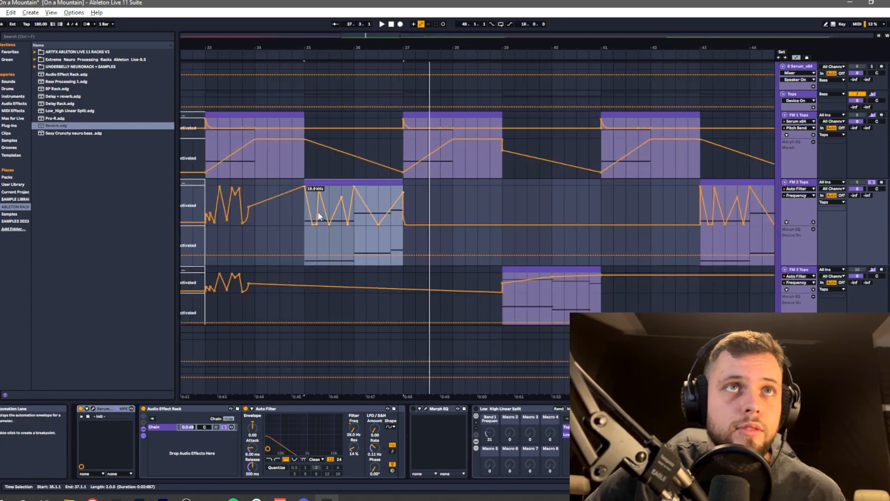
key("z")
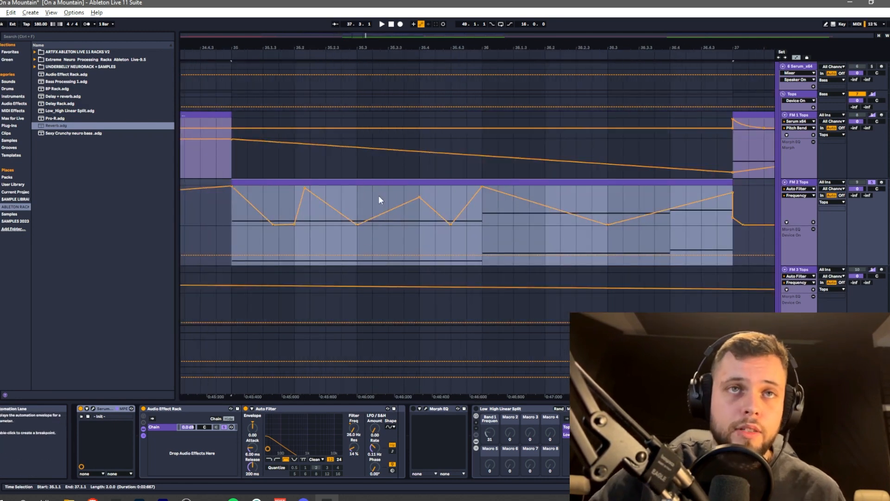
scroll(378, 196, "down", 2)
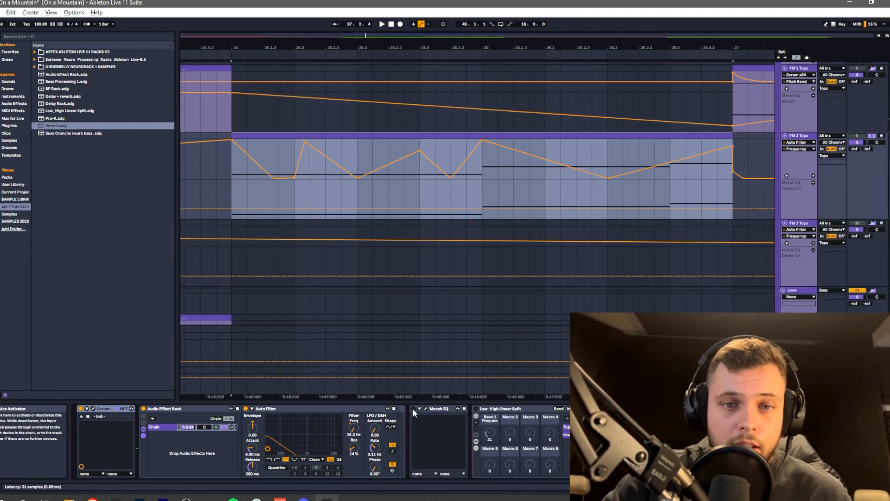
Turn on Morph EQ on FM 2 Tops and play the clip with its plugin window open
left_click(413, 408)
key("space")
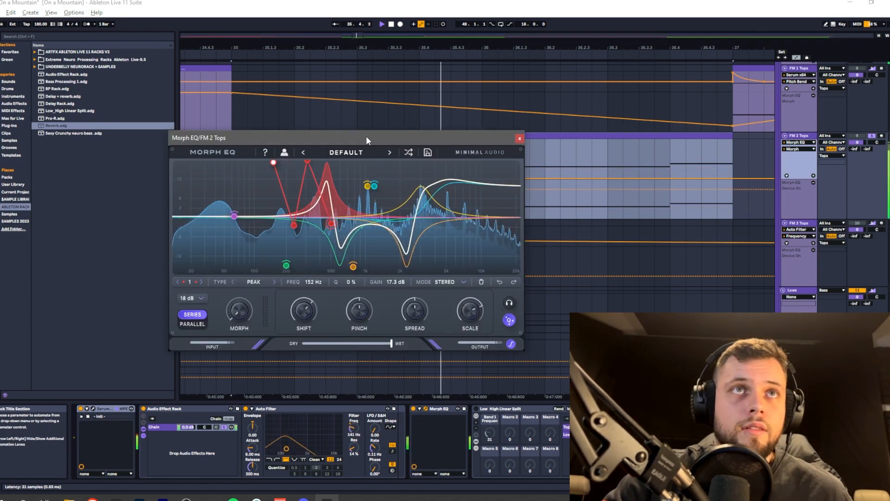
key("space")
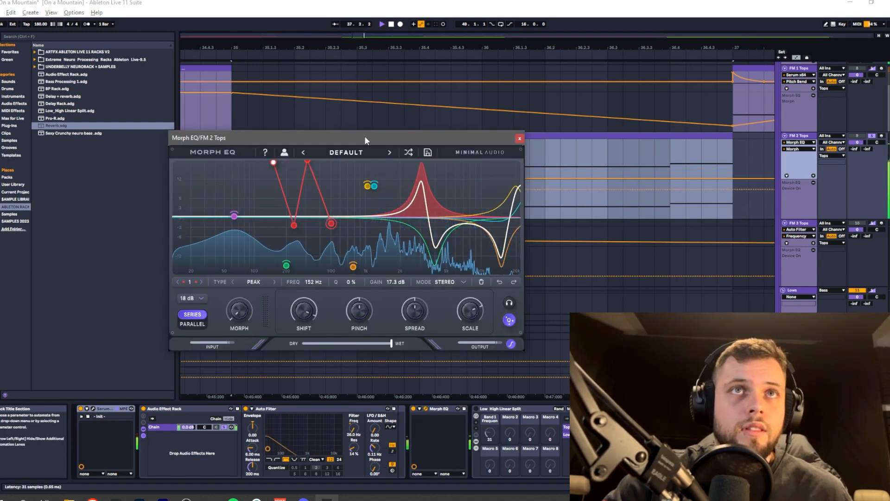
Replay the clip in short passes to study how Morph EQ's curve moves, keeping its window clear of the automation
left_click_drag(359, 139, 382, 110)
key("space")
key("space")
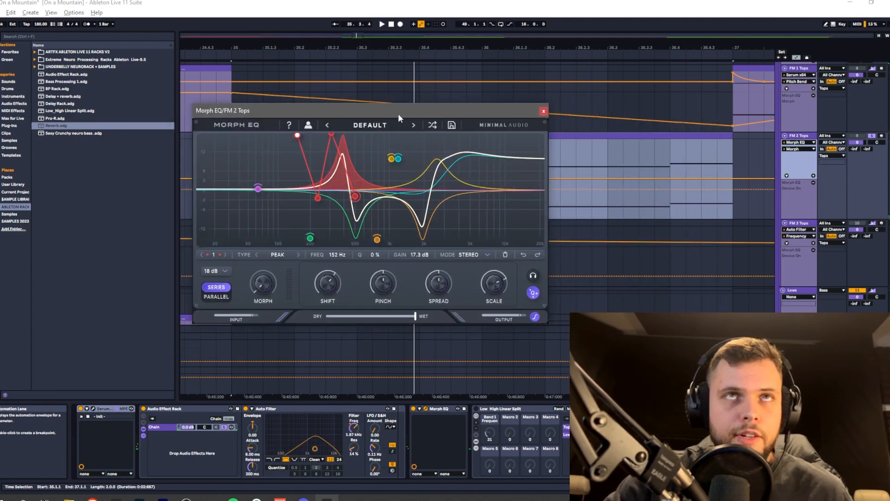
key("space")
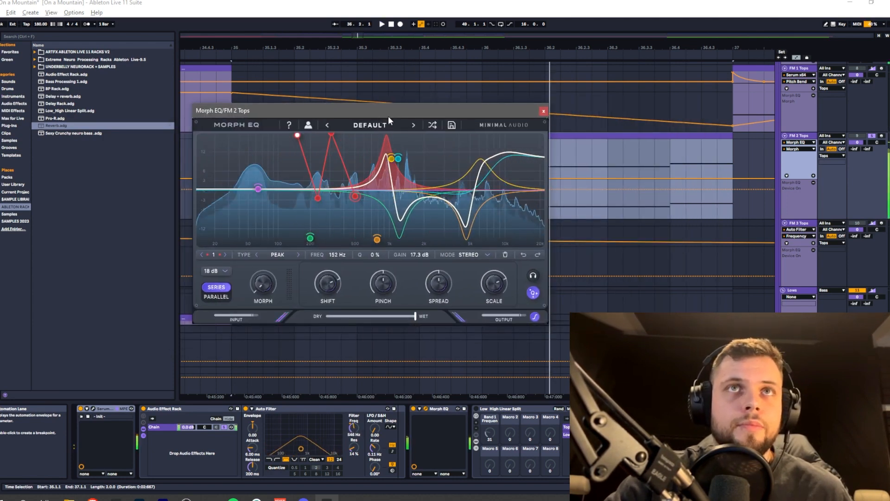
key("space")
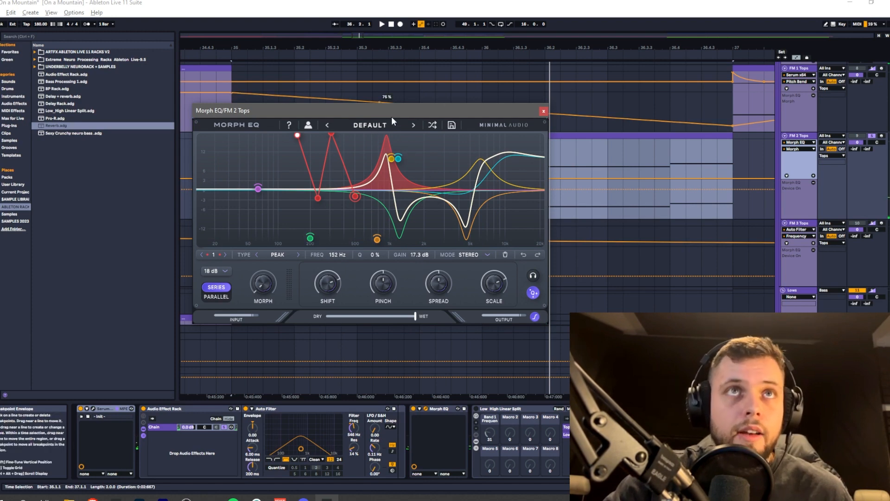
left_click_drag(392, 116, 371, 119)
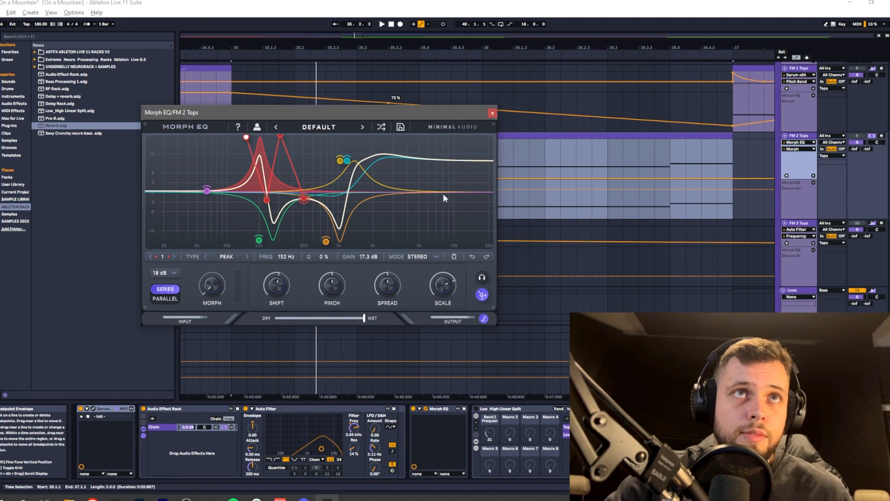
key("space")
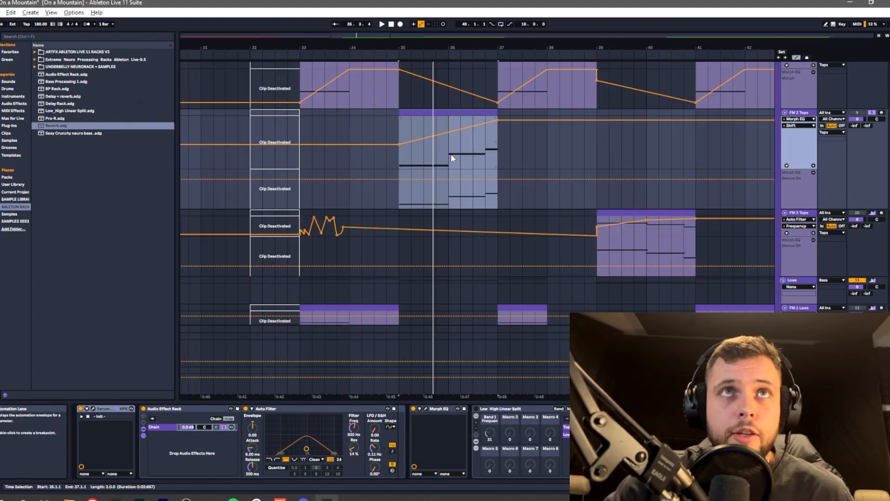
Examine Morph EQ's Shift automation over the FM 2 Tops clip and look over the plugin's EQ curve
scroll(451, 154, "up", 1)
scroll(450, 153, "up", 2)
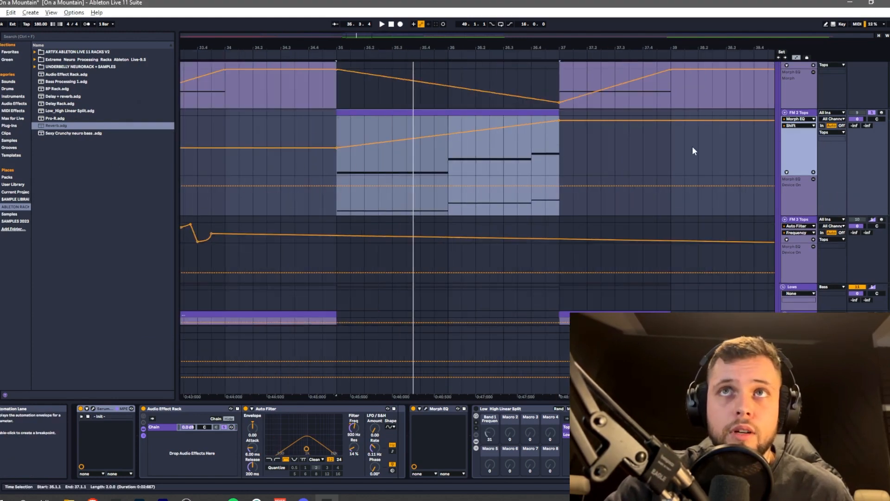
left_click(437, 408)
left_click(426, 409)
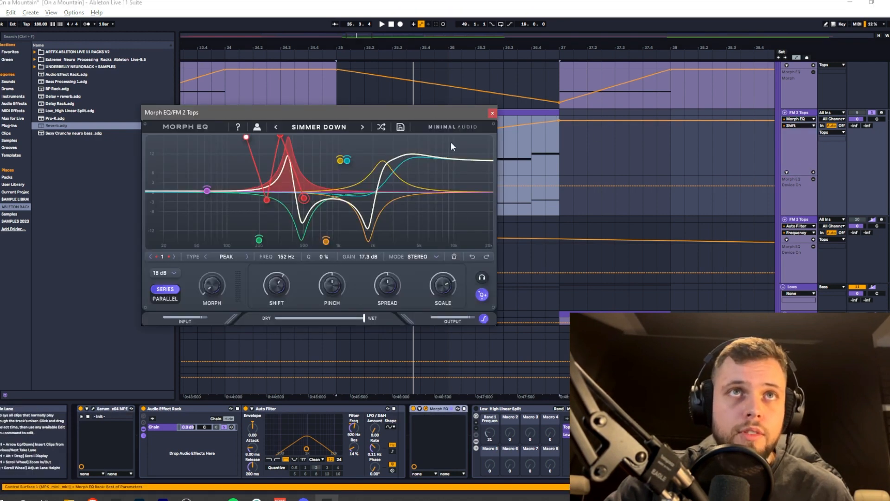
left_click(492, 113)
Turn on the Low_High Linear Split rack on FM 2 Tops and look at its Tops and Lows chains
left_click(282, 405)
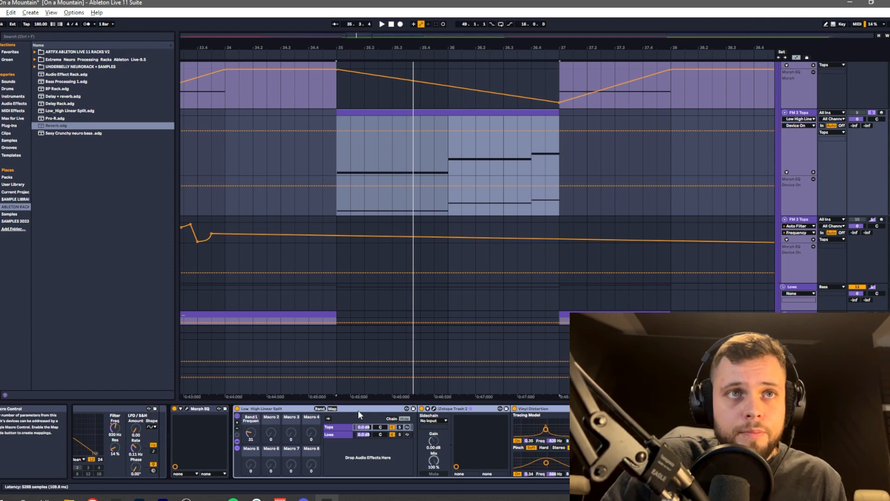
left_click(346, 435)
left_click(341, 426)
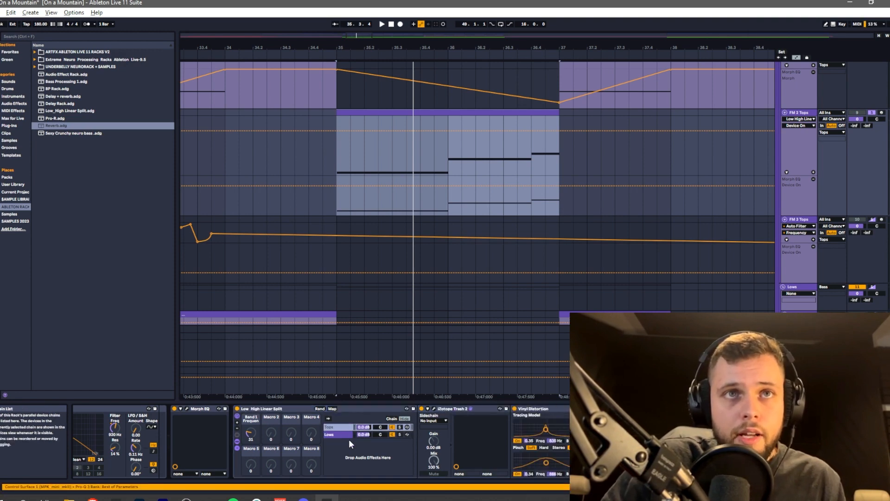
Inspect the Pro-Q 3 low-pass filter on the split rack's Lows chain
left_click(349, 434)
left_click(434, 408)
left_click_drag(356, 143, 371, 121)
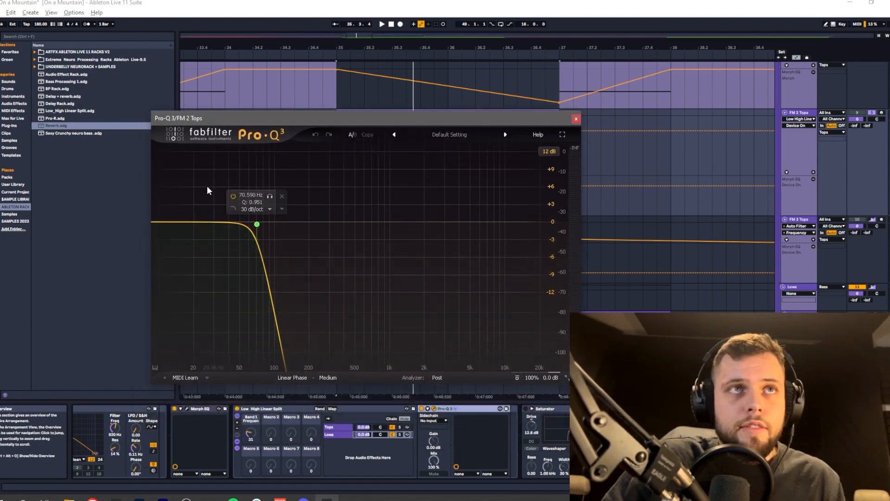
left_click(576, 119)
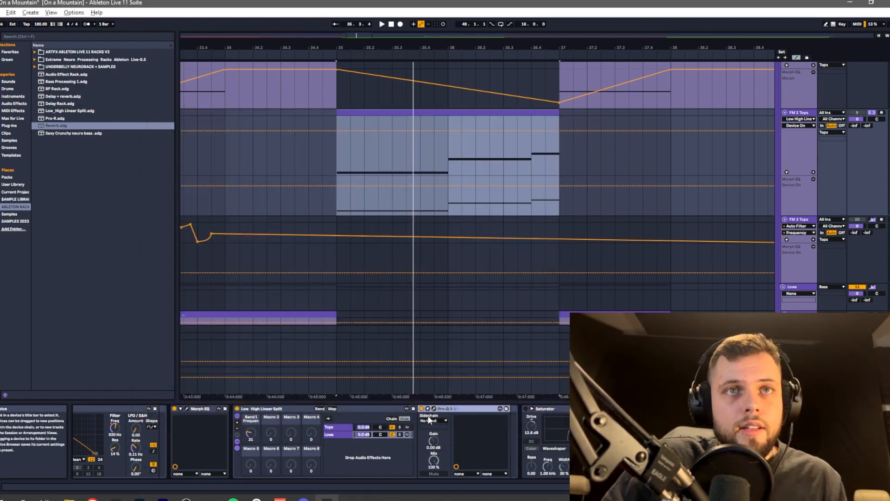
Turn off Vinyl Distortion in the rack's Tops chain and check the Fuzz Negative settings in iZotope Trash 2
left_click(333, 425)
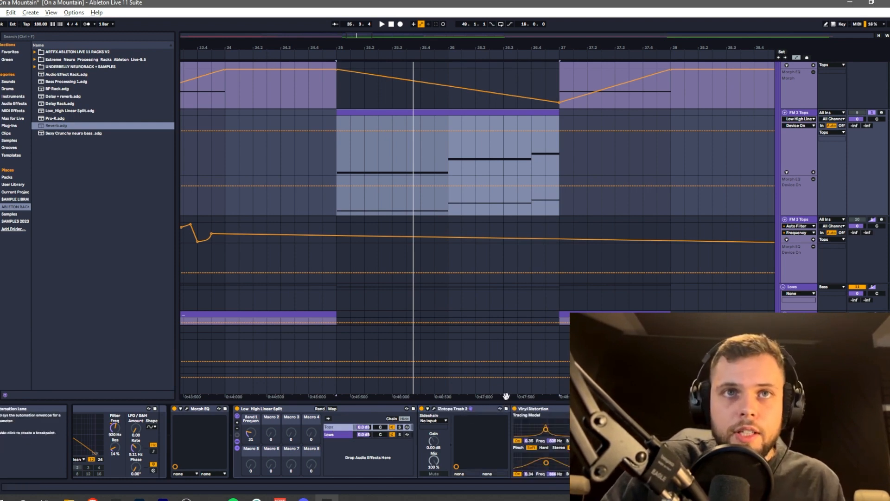
left_click(515, 408)
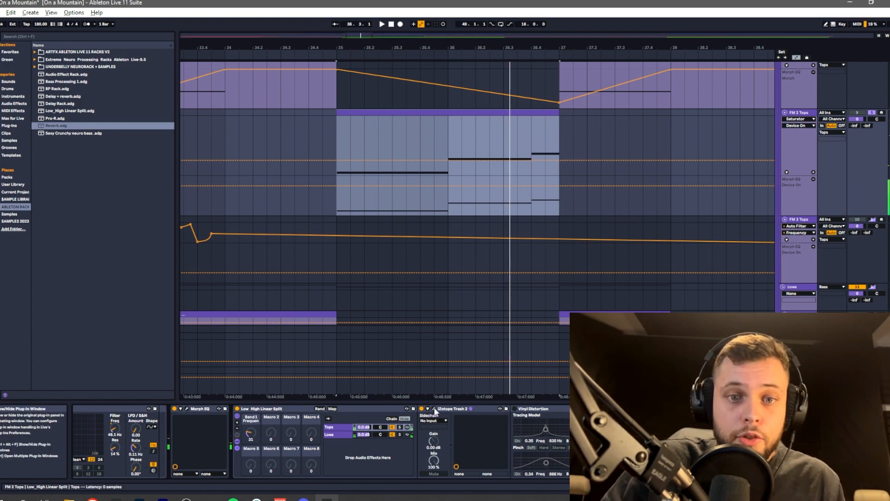
left_click(434, 408)
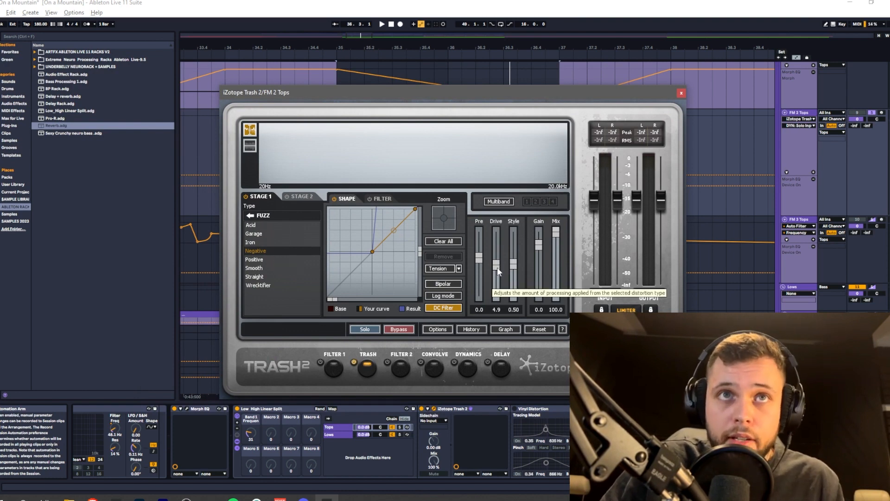
left_click(681, 93)
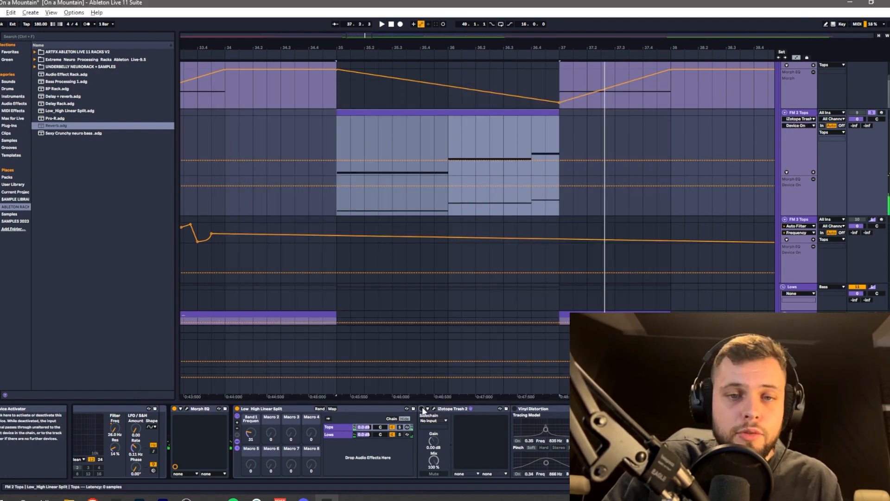
Compare the clip's playback with iZotope Trash 2 switched off and on
key("space")
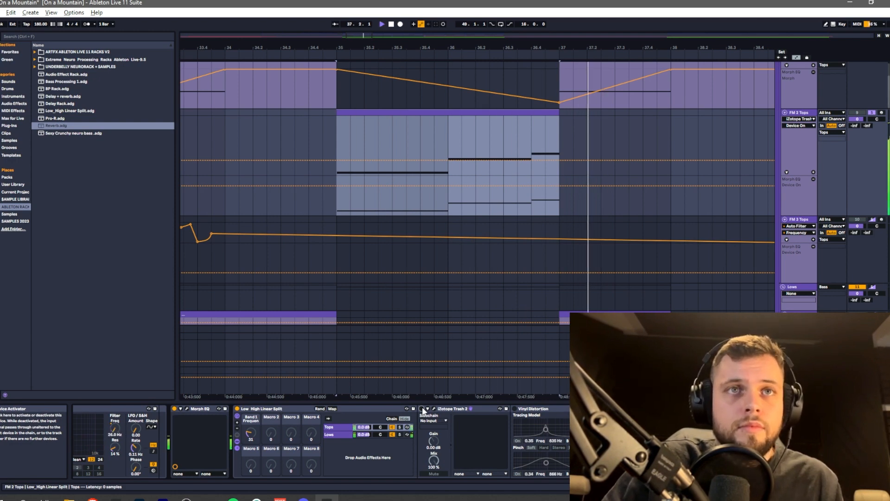
key("space")
key("space")
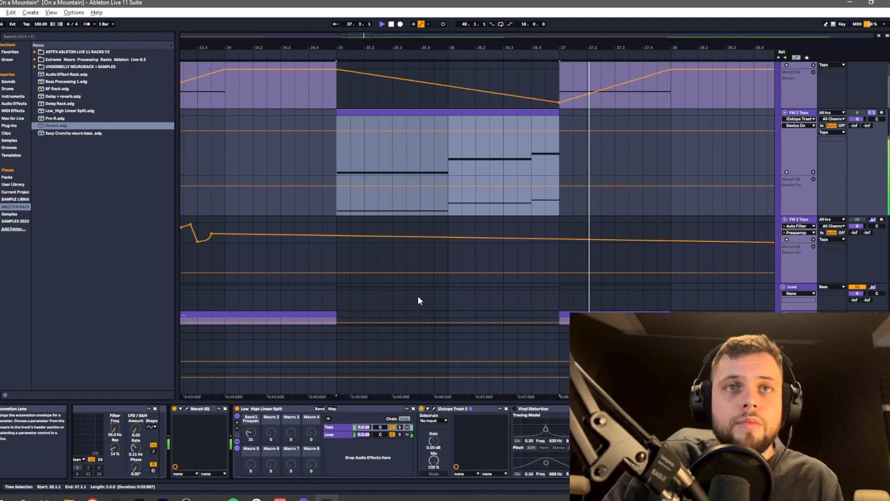
Turn on Vinyl Distortion in the split rack's Tops chain and play the FM 2 Tops clip to hear it
key("space")
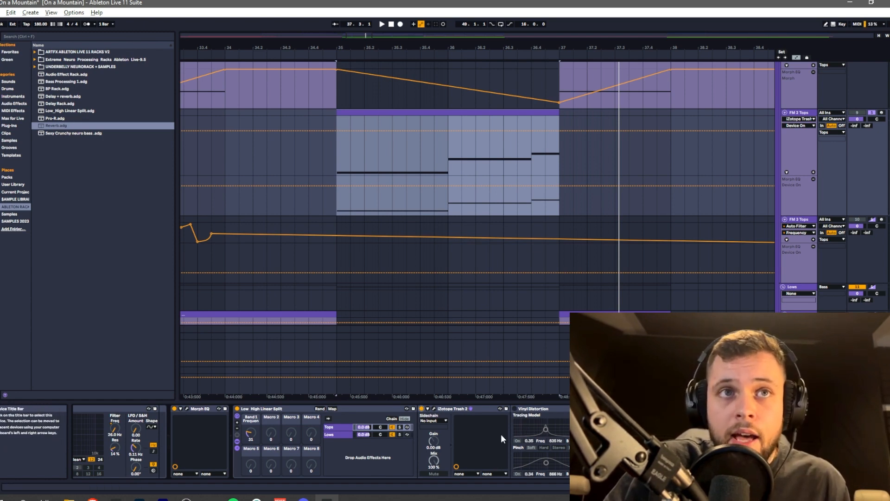
left_click(471, 408)
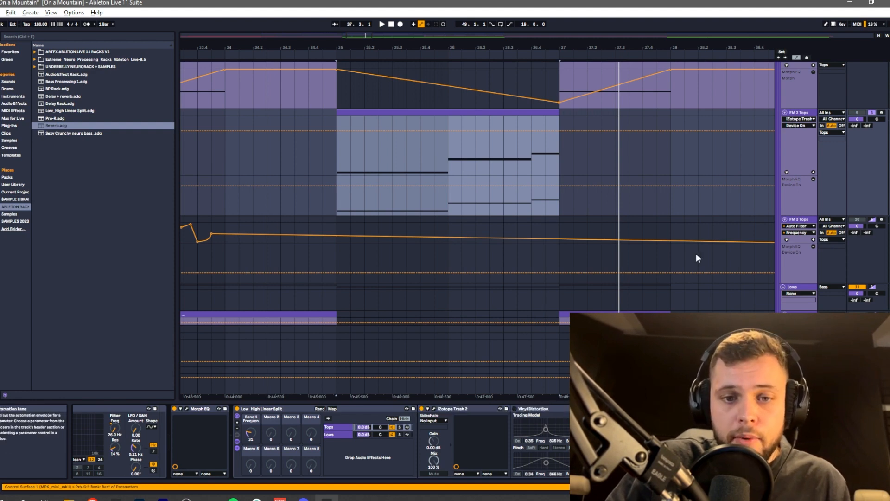
left_click(457, 410)
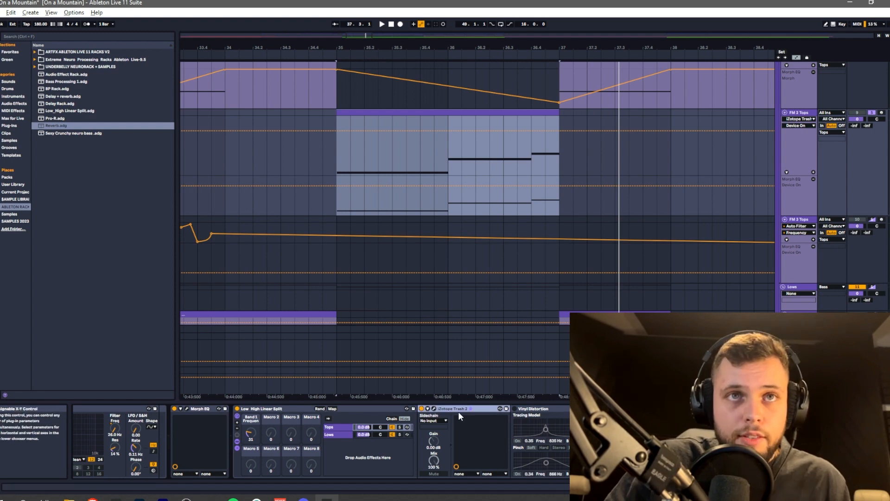
left_click(548, 410)
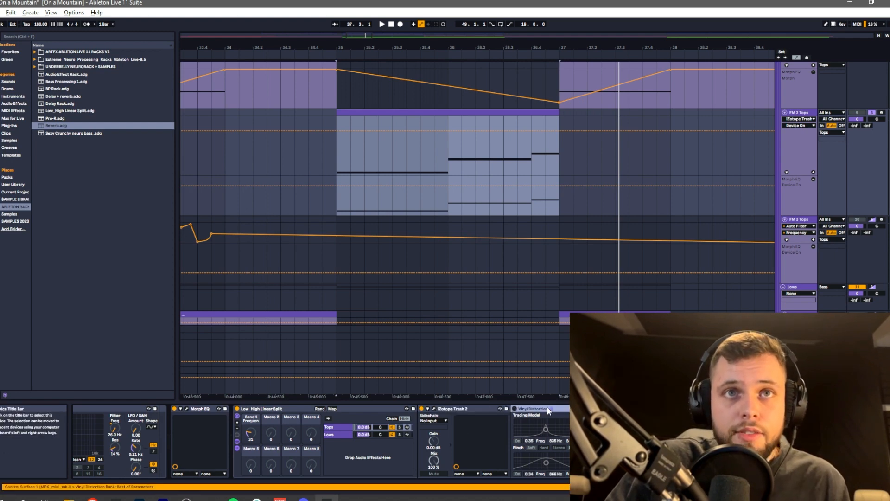
key("space")
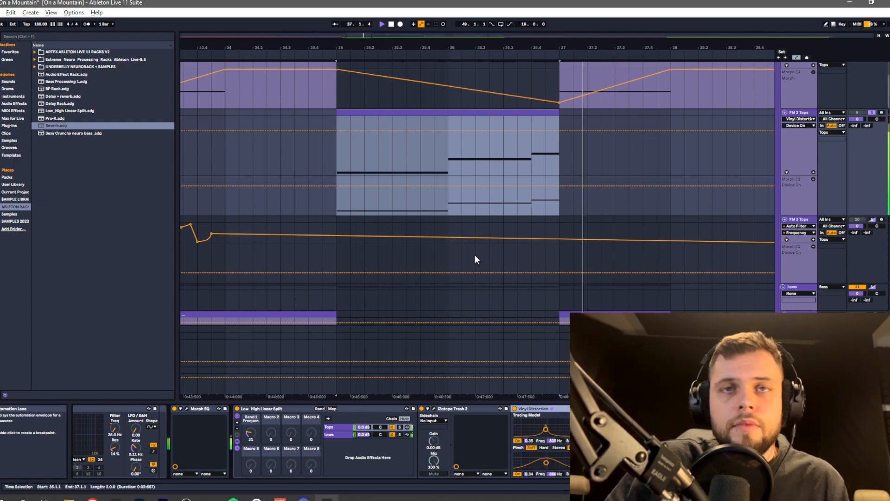
key("space")
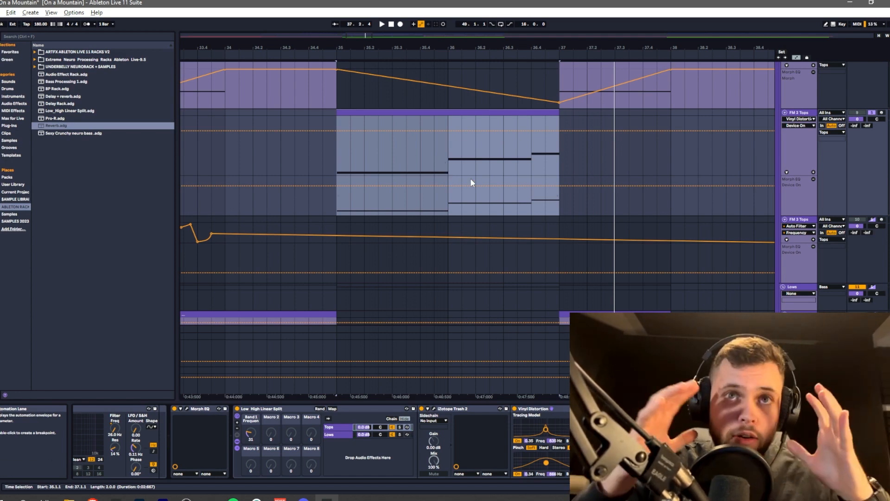
key("space")
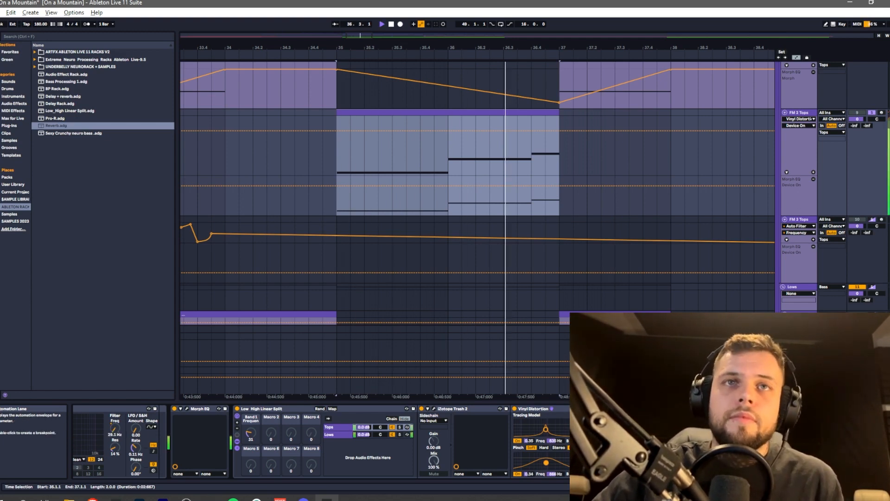
key("space")
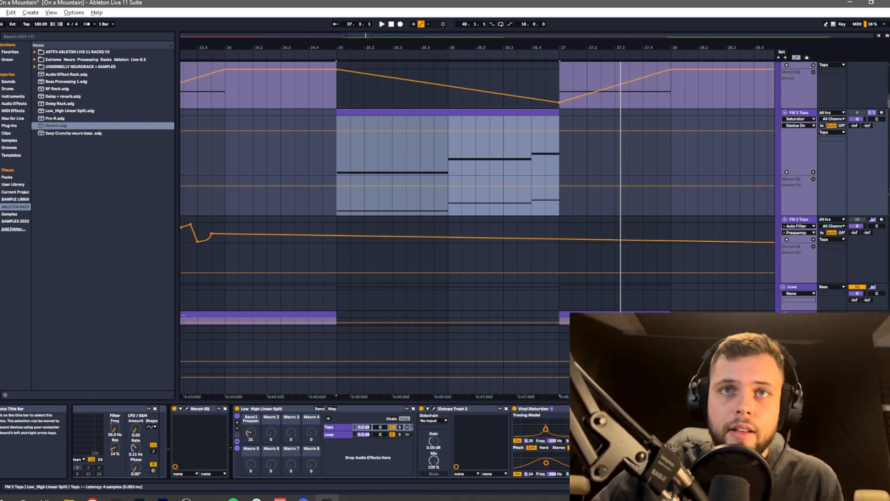
Turn on the Analog Clip Saturator after Vinyl Distortion, check its Drive and Dry/Wet settings, and play the clip
key("space")
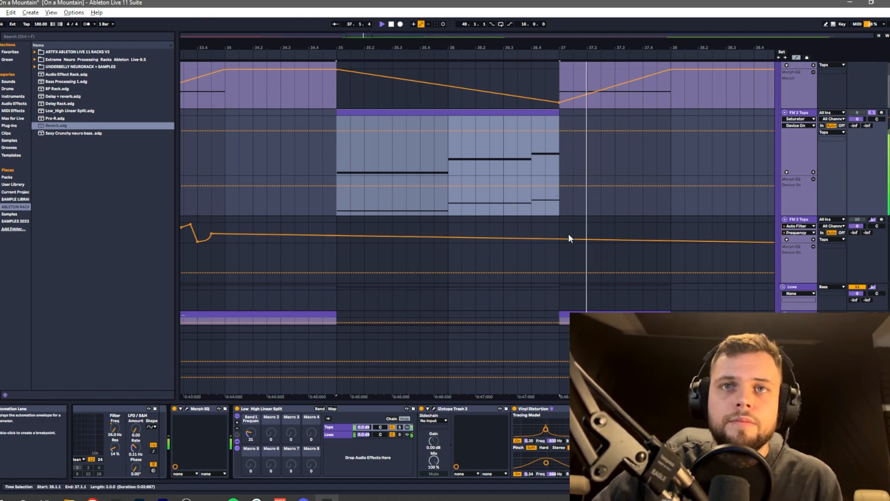
key("space")
left_click(719, 463)
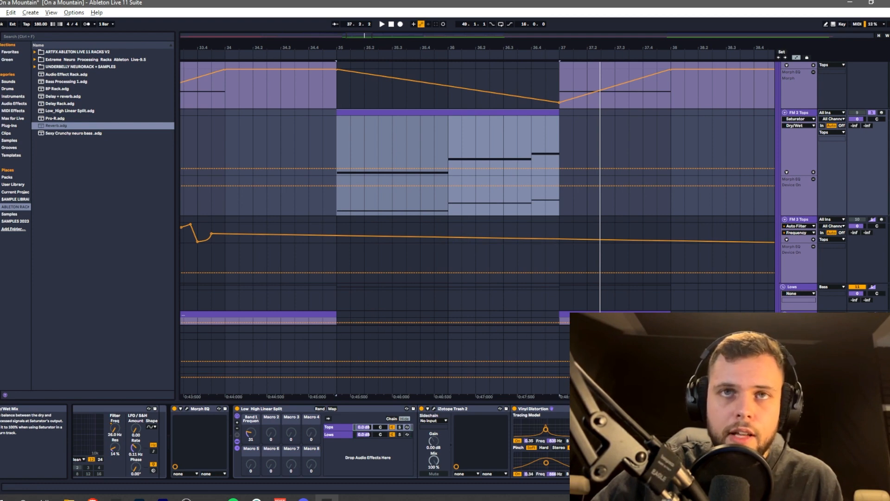
left_click(696, 429)
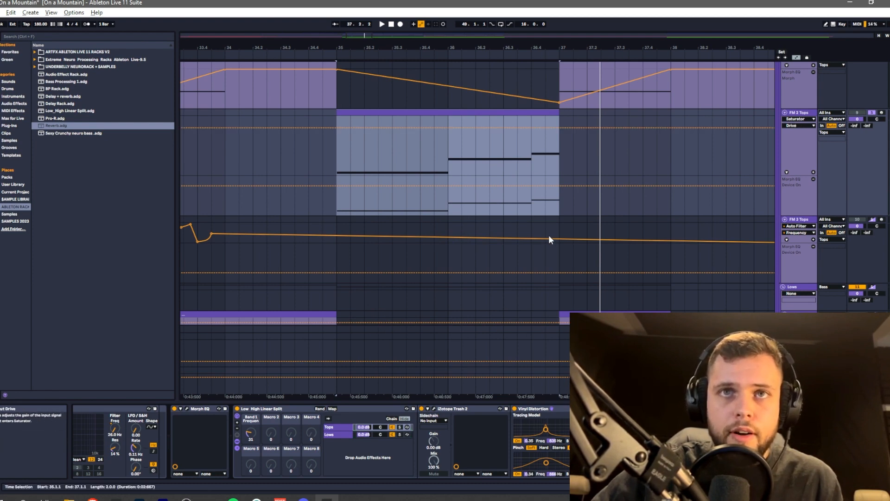
key("space")
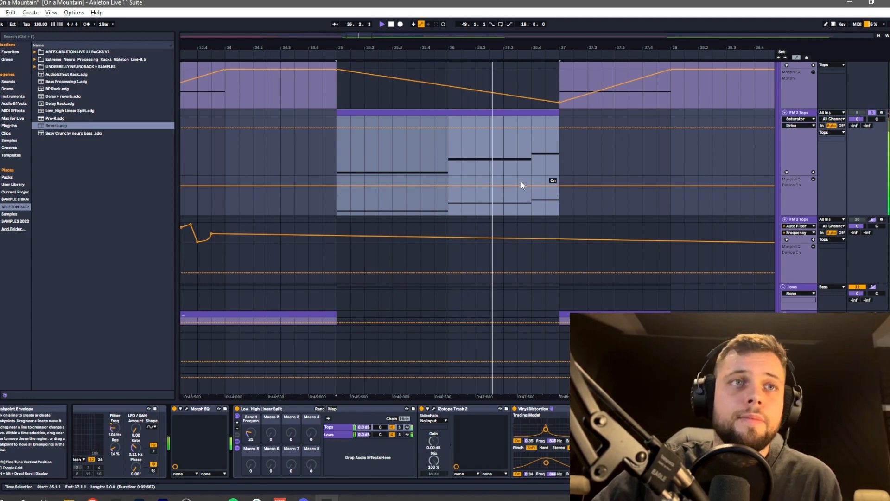
key("space")
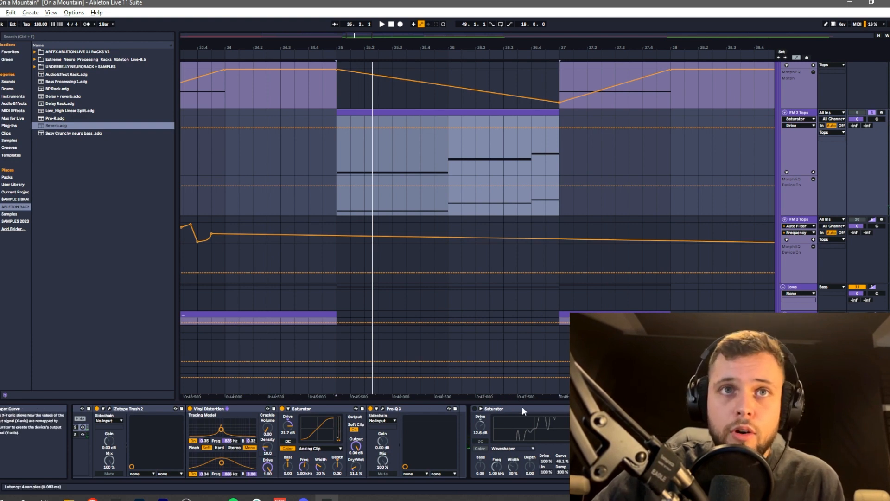
Turn on the Waveshaper Saturator and the EQ Eight in the Tops chain and play the clip
left_click(474, 408)
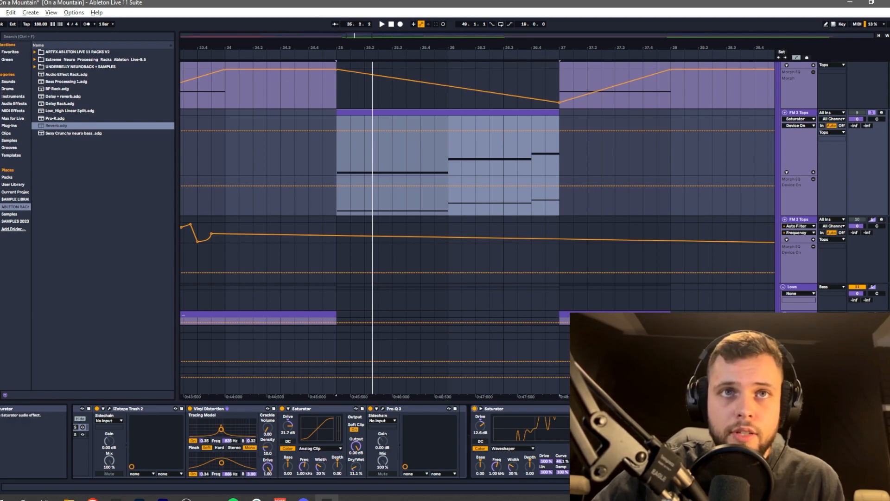
left_click(481, 408)
left_click(480, 409)
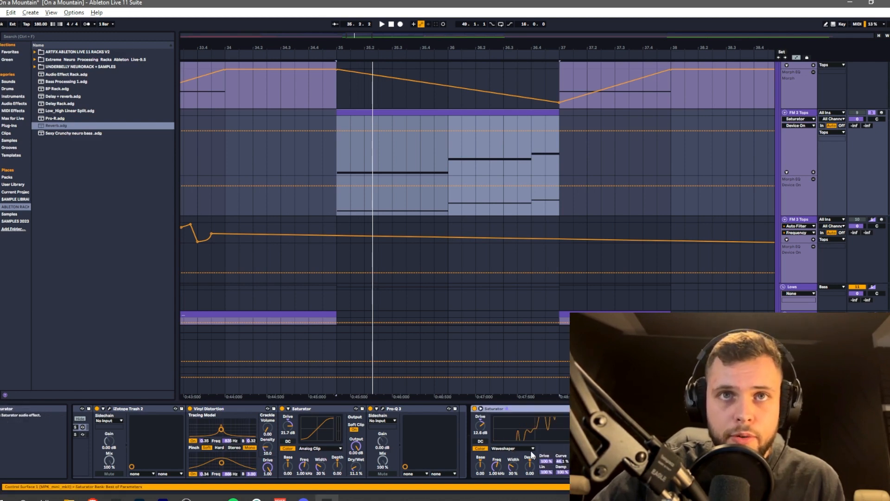
key("space")
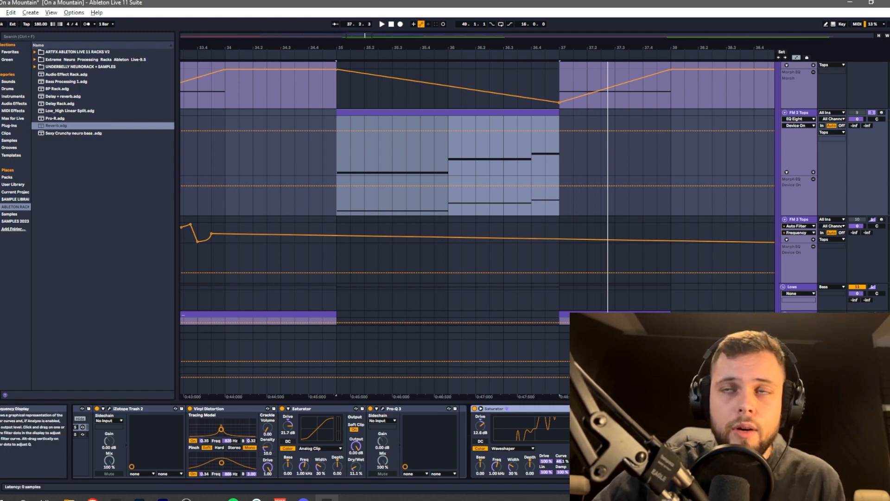
key("space")
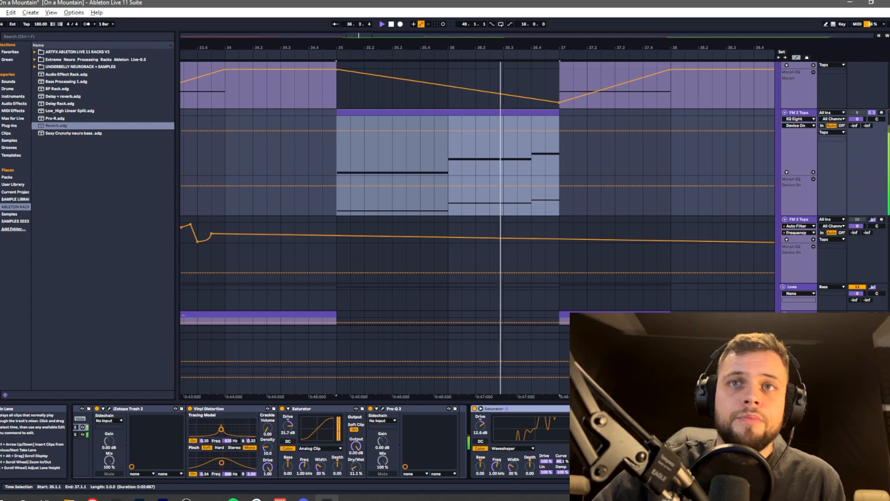
Solo the FM 2 Lows track, select its clip and play it
scroll(430, 295, "down", 3)
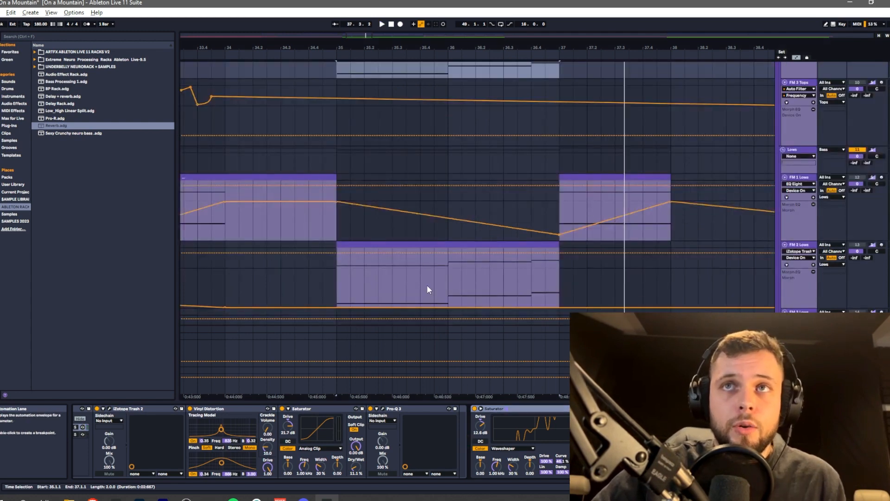
scroll(419, 282, "down", 2)
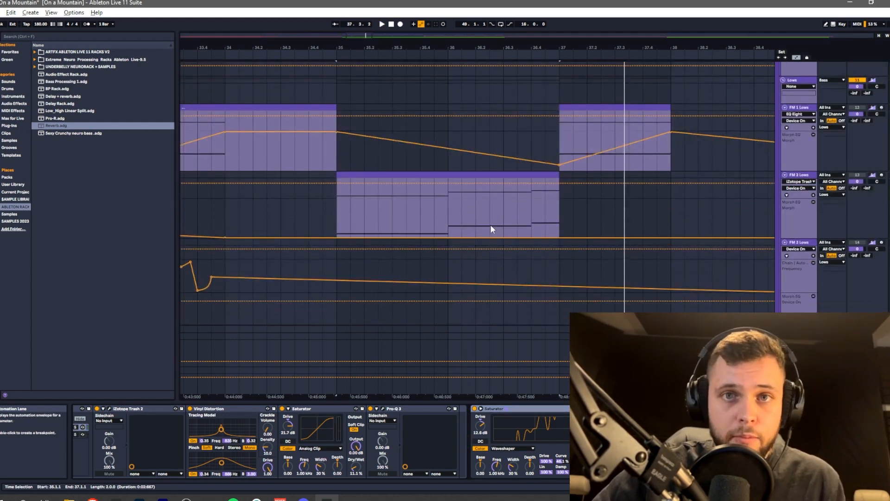
scroll(490, 225, "up", 5)
scroll(473, 178, "down", 1)
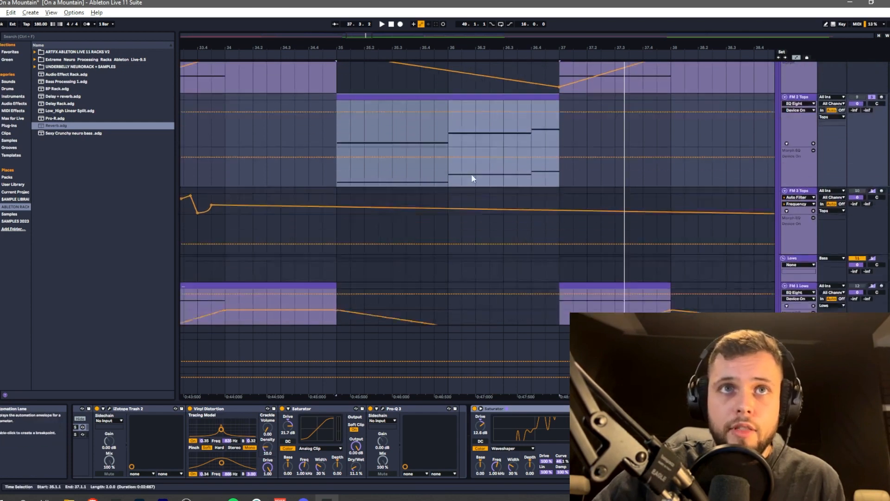
scroll(472, 178, "down", 2)
left_click(390, 196)
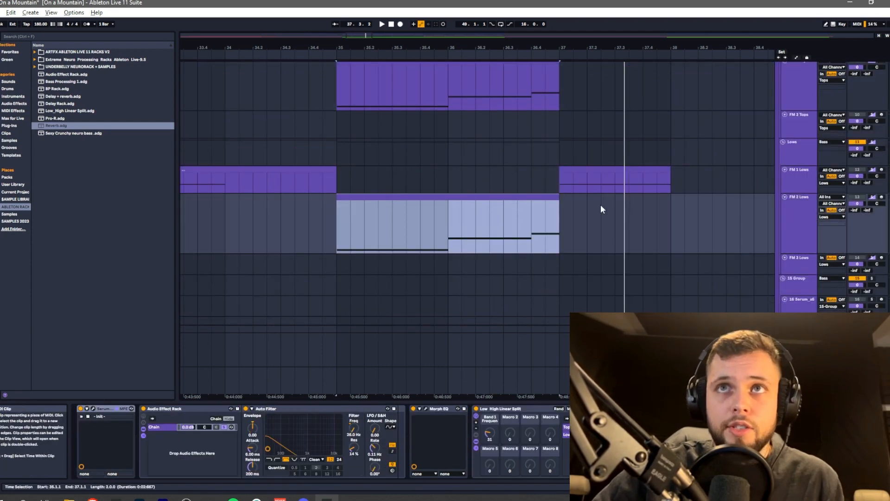
left_click(872, 197)
left_click(369, 198)
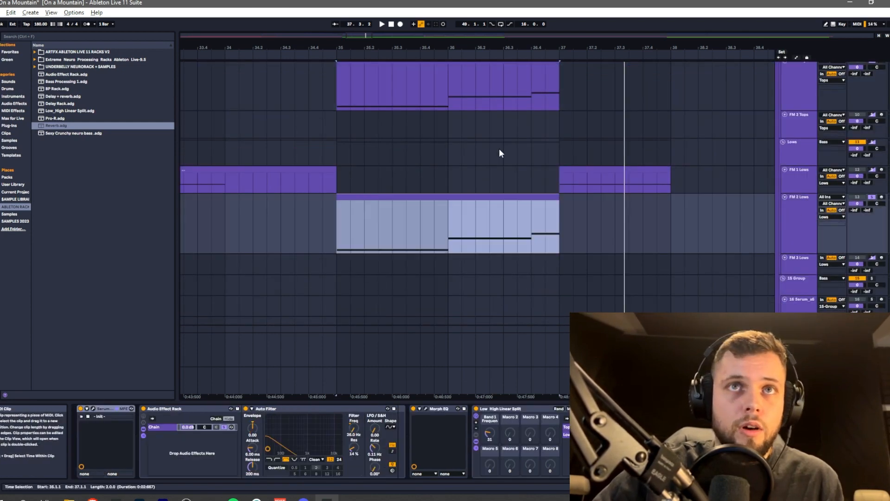
key("space")
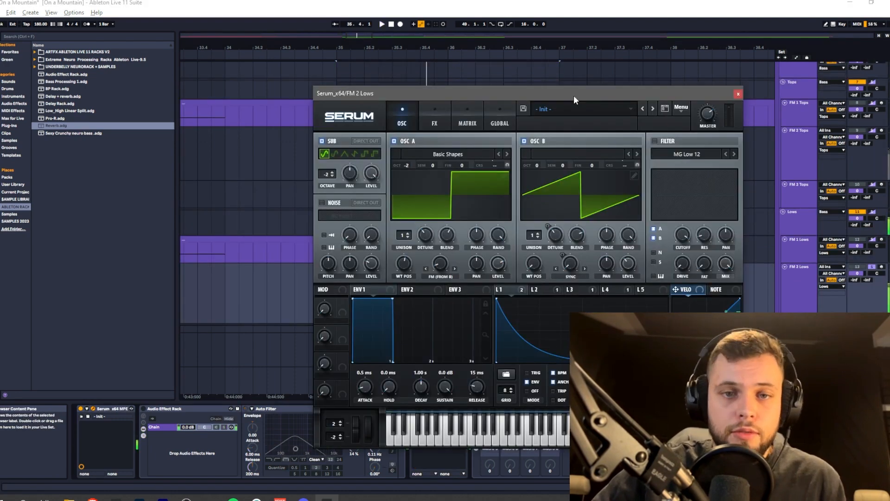
Place the Serum windows of FM 2 Tops and FM 2 Lows side by side
left_click_drag(572, 95, 688, 192)
left_click(802, 155)
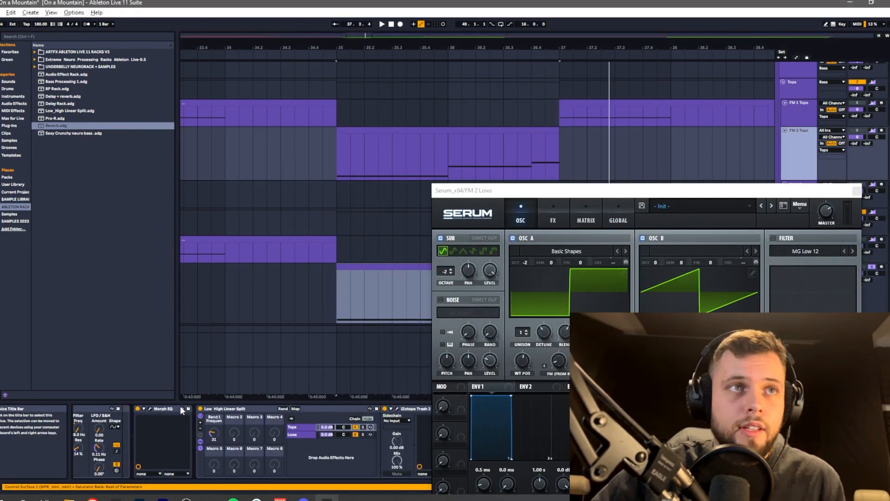
left_click_drag(665, 197, 688, 48)
left_click(184, 455)
scroll(185, 454, "up", 5)
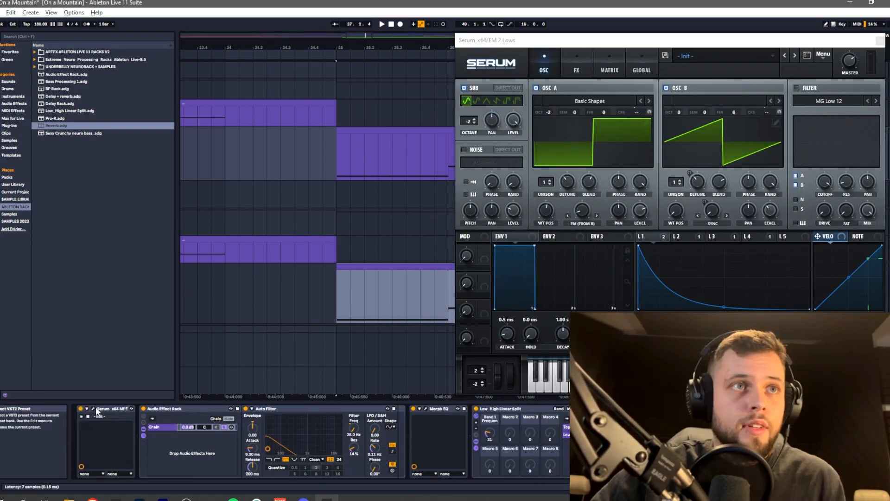
left_click(93, 409)
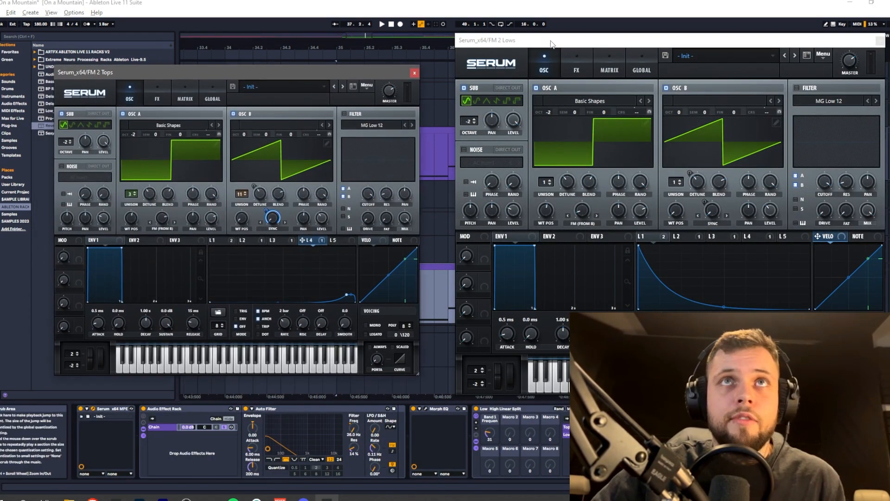
left_click_drag(552, 44, 540, 70)
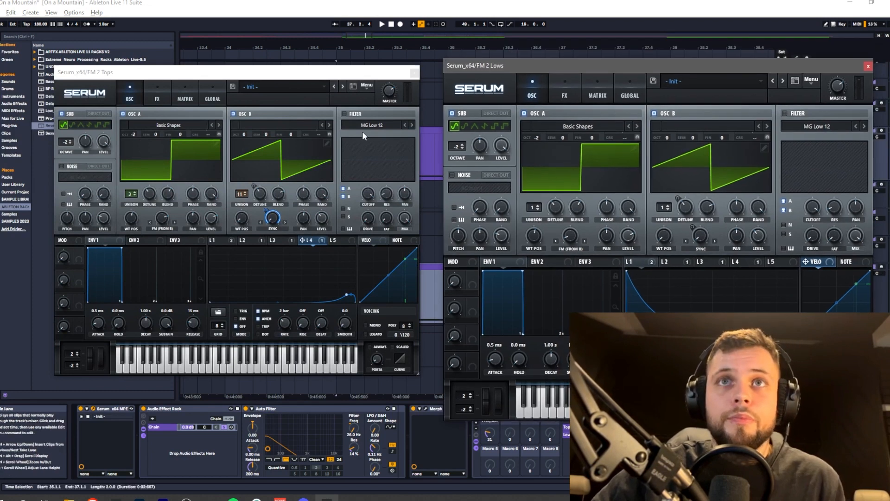
Compare oscillator A's FM (From B) amount in both Serum instances, play the Lows clip, and hide the plug-in windows
left_click(164, 219)
left_click(569, 239)
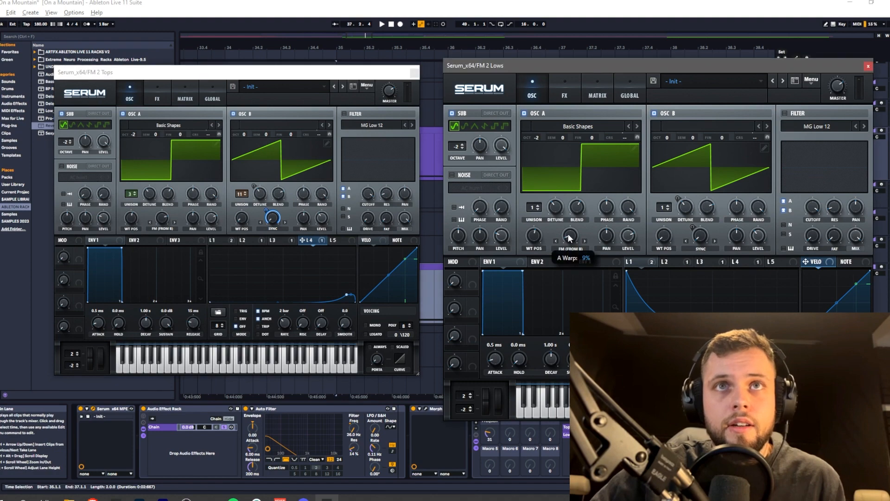
key("space")
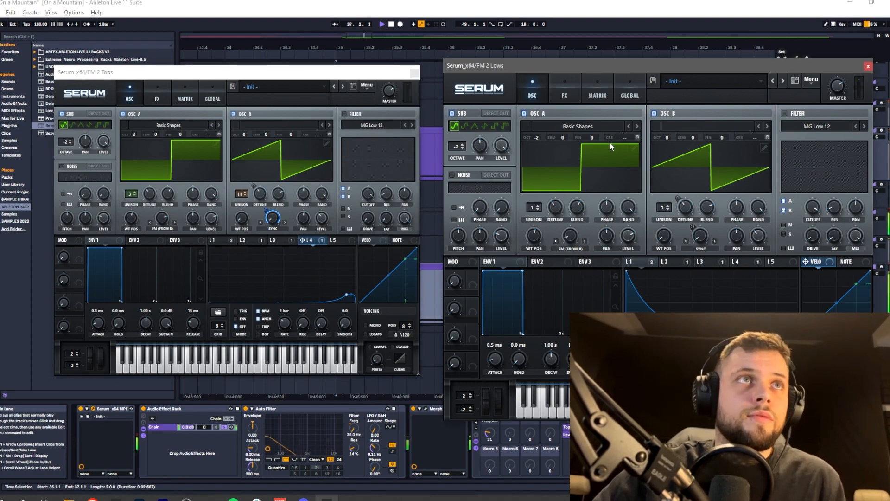
key("ctrl+alt+p")
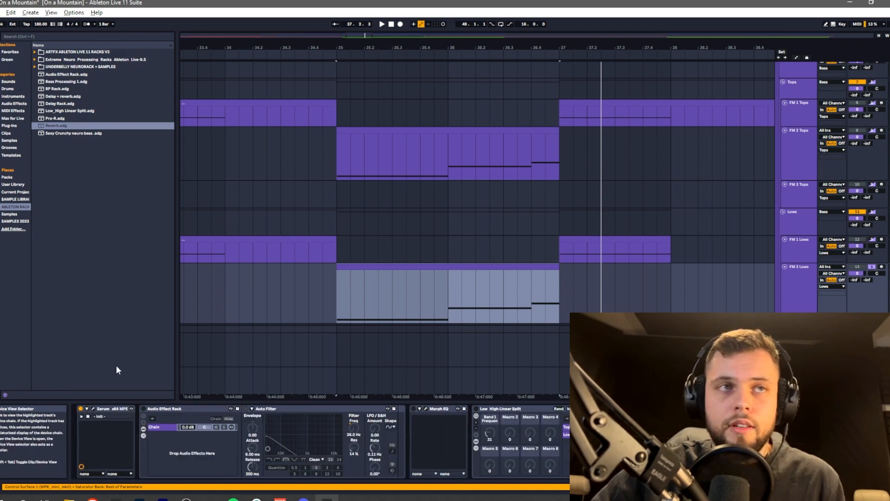
Turn on the Audio Effect Rack and Auto Filter on FM 2 Lows and play the clip
left_click(143, 408)
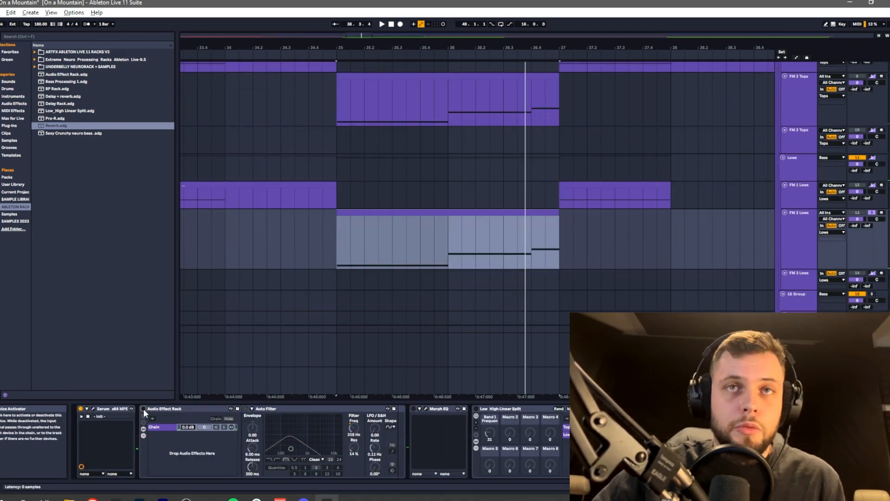
left_click(143, 408)
key("space")
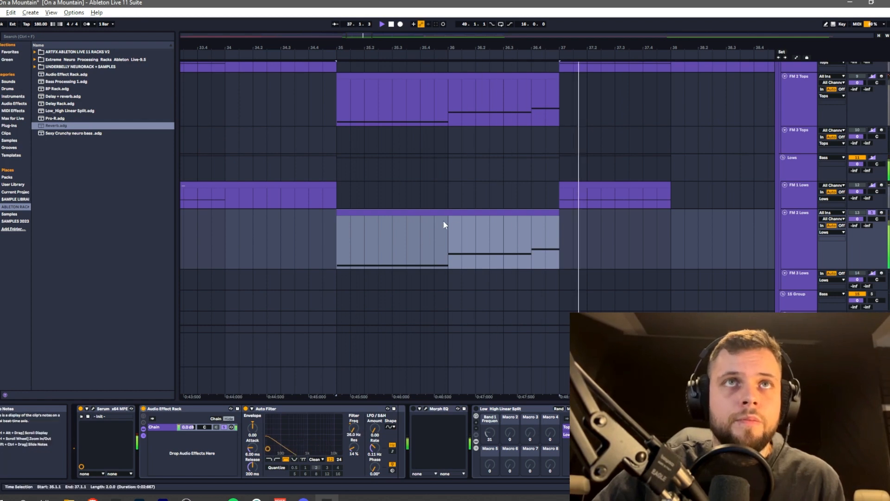
Show the automation lanes, examine FM 2 Lows' Auto Filter frequency and Morph EQ Shift curves, and play alongside the Morph EQ display
key("a")
scroll(567, 180, "down", 1)
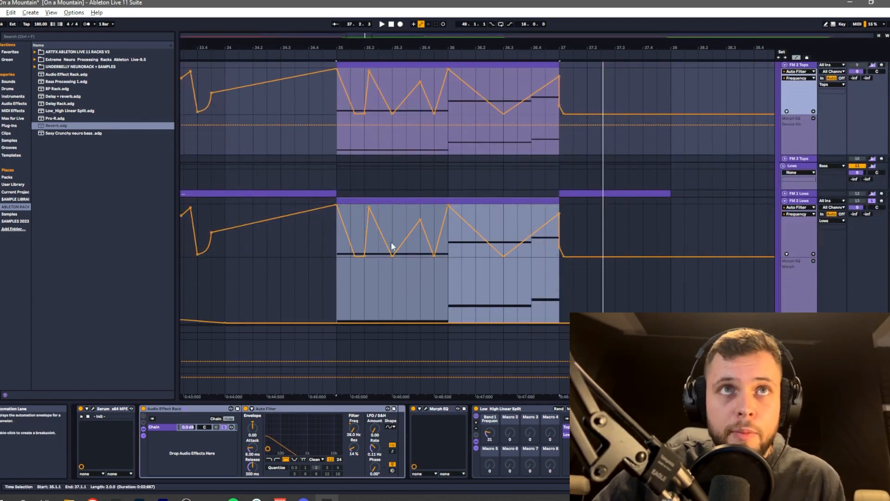
scroll(677, 200, "down", 1)
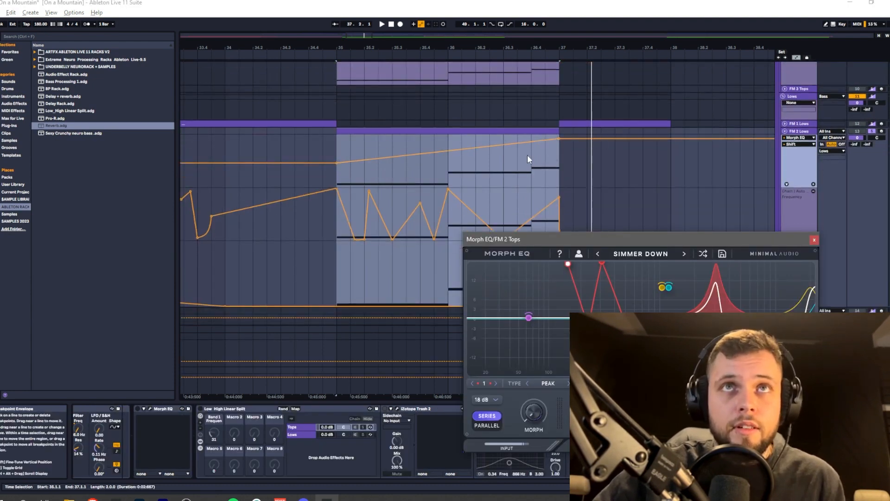
left_click_drag(640, 239, 537, 116)
key("space")
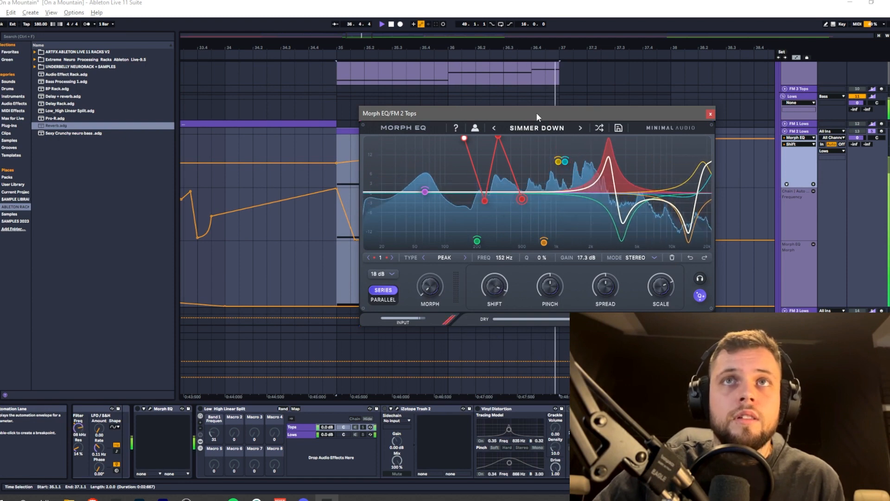
Close the Morph EQ window, turn on the Low High Linear Split rack on FM 2 Lows, and play the clip
key("space")
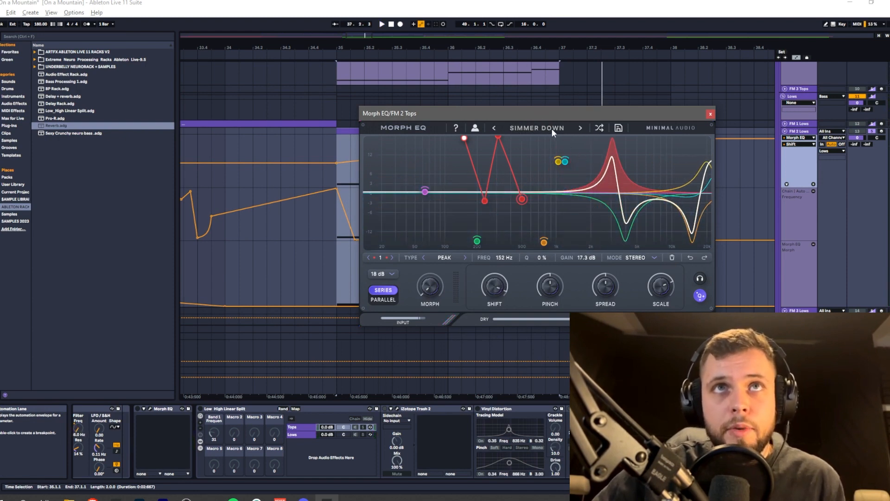
left_click_drag(520, 113, 477, 124)
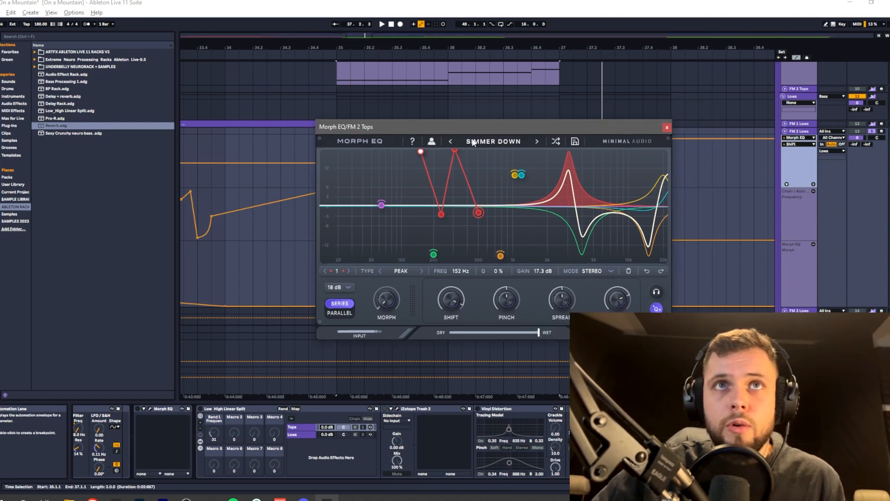
scroll(736, 84, "up", 3)
scroll(730, 88, "down", 3)
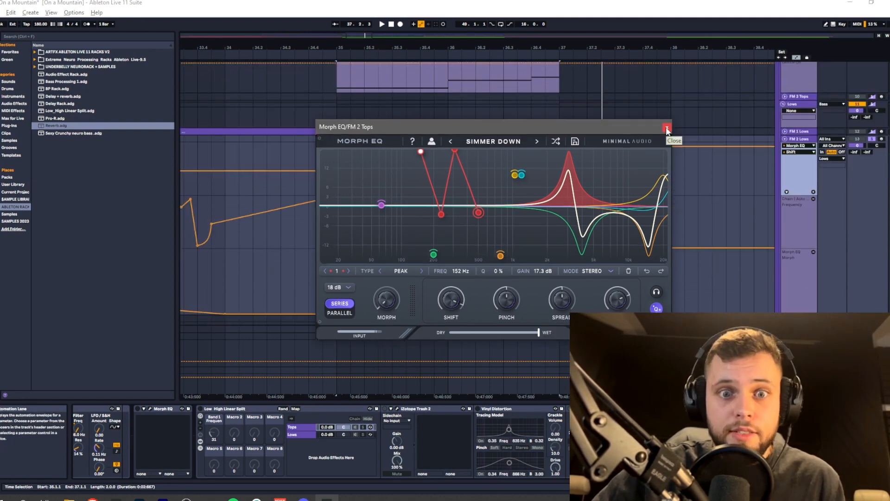
left_click(666, 127)
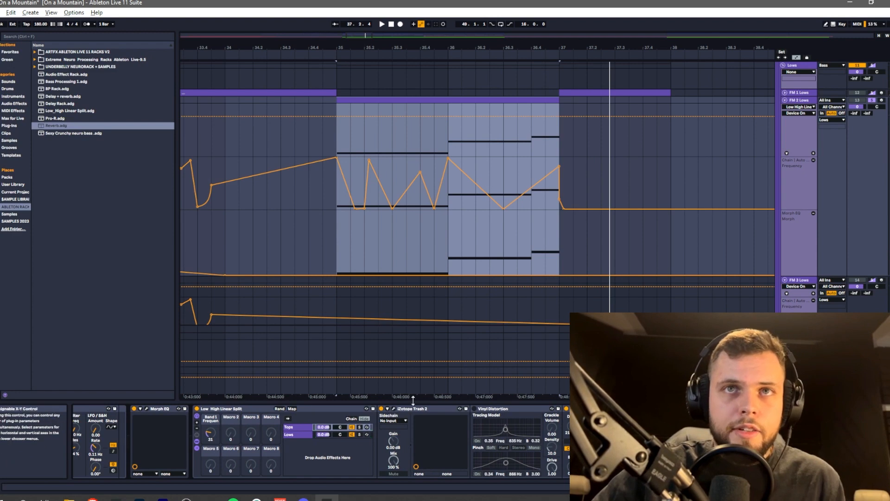
key("space")
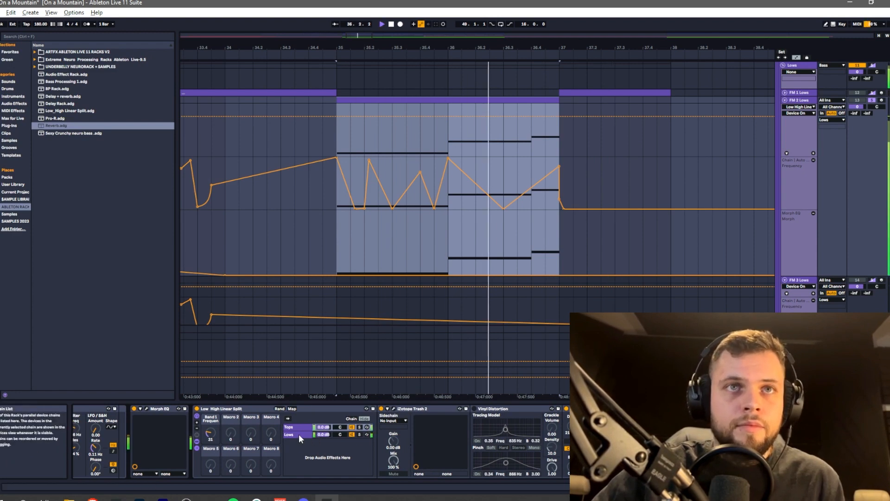
key("space")
Try out Vinyl Distortion on FM 2 Lows during playback and turn it back off
left_click(485, 409)
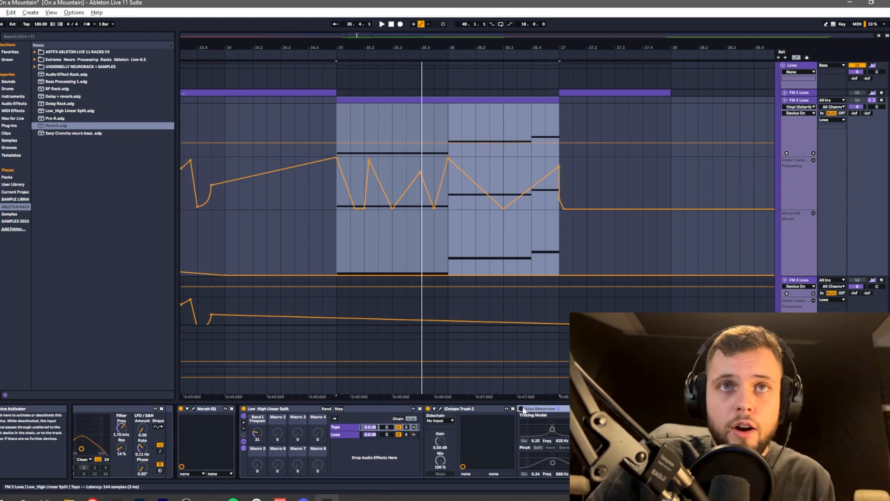
left_click(521, 409)
key("space")
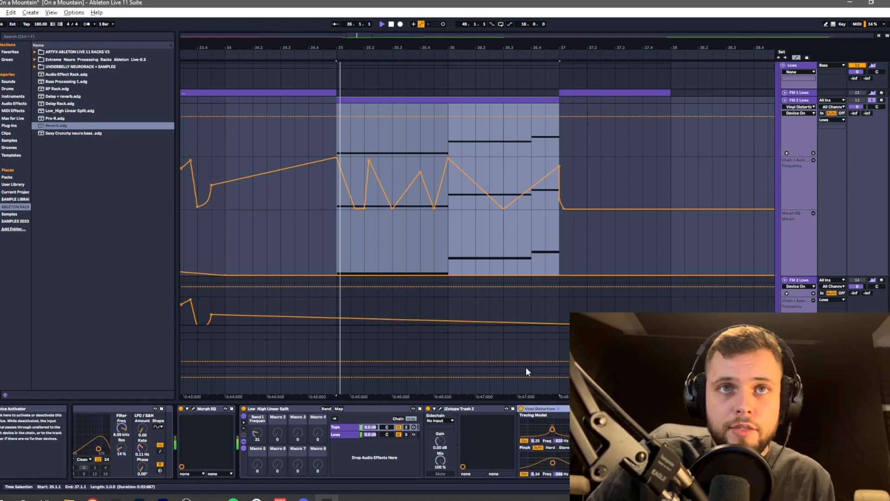
left_click(521, 408)
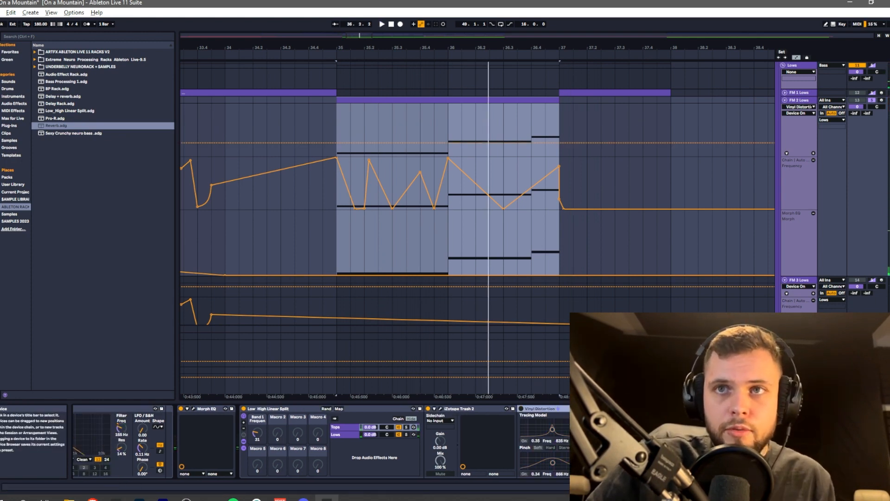
Turn on the Saturator on FM 2 Lows and play the clip
scroll(521, 410, "right", 3)
left_click(472, 408)
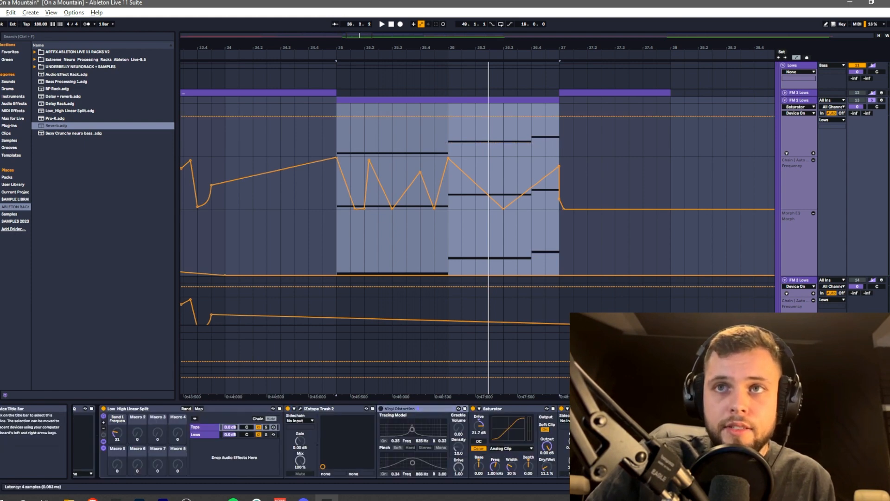
key("space")
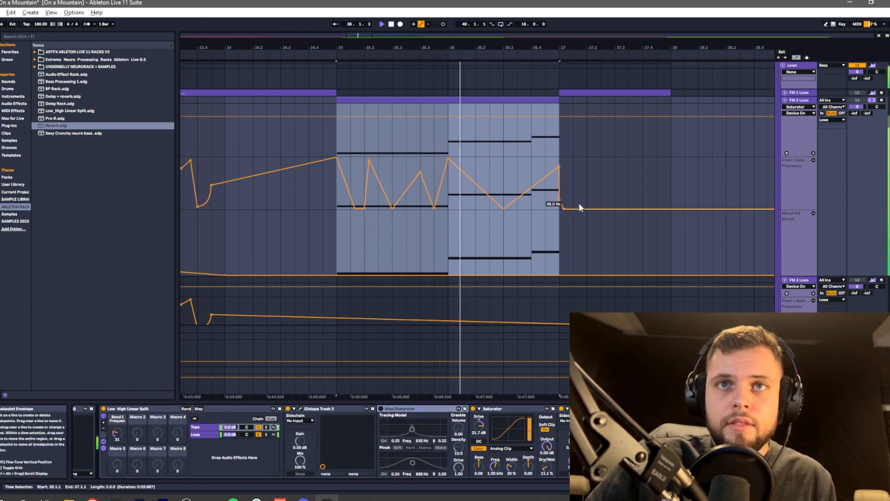
key("space")
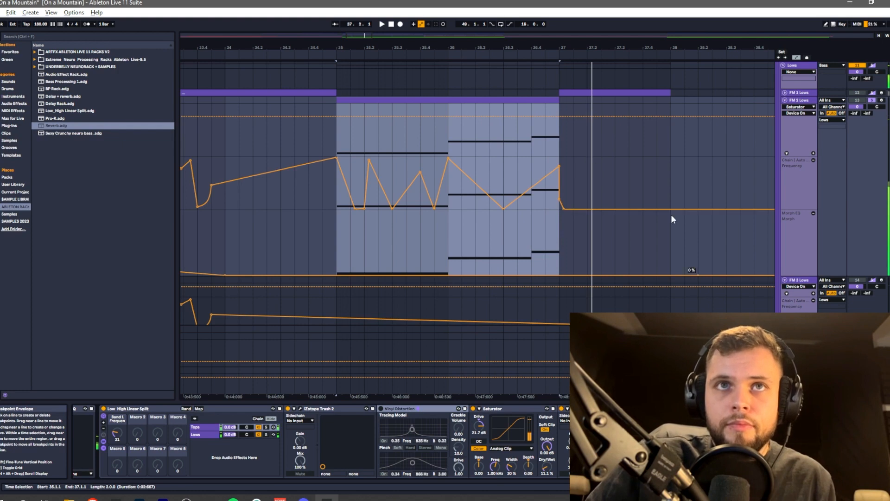
Hide the automation lanes, show the Tops and Lows groups in the arrangement, and play both FM 2 layers together
key("a")
scroll(496, 111, "down", 10)
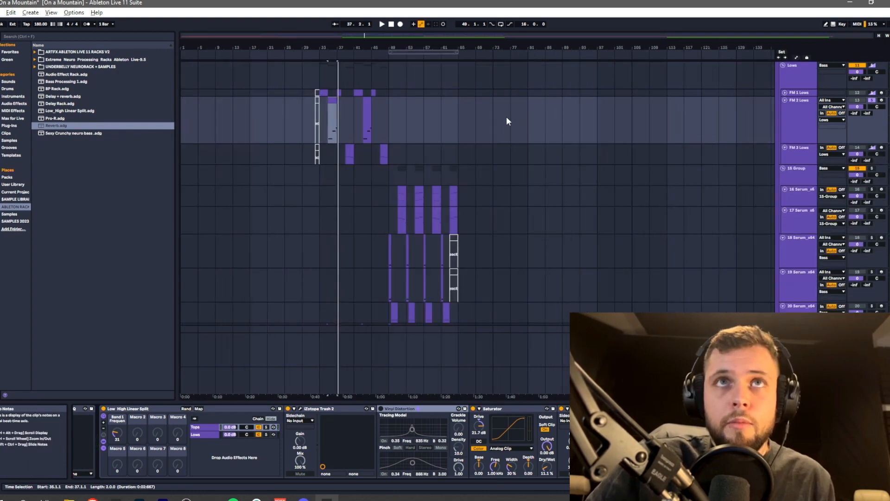
scroll(325, 181, "up", 3)
scroll(363, 199, "up", 3)
scroll(363, 199, "up", 3)
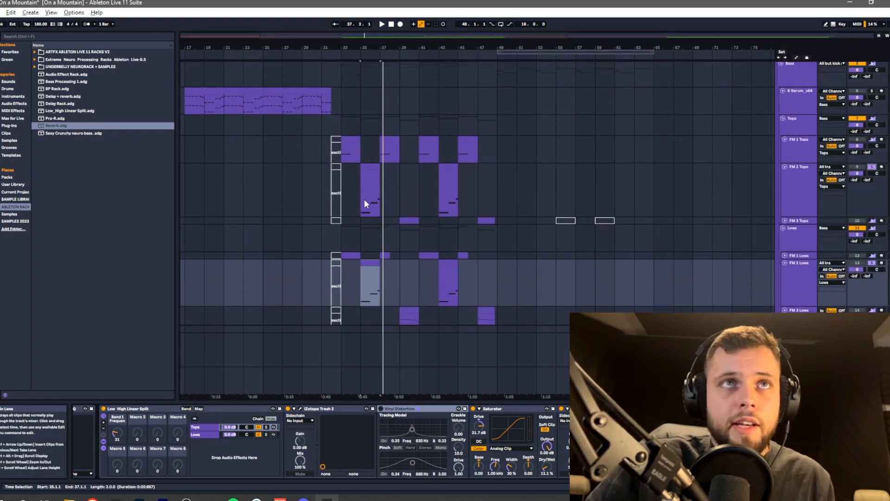
key("space")
scroll(357, 237, "up", 3)
scroll(365, 238, "down", 3)
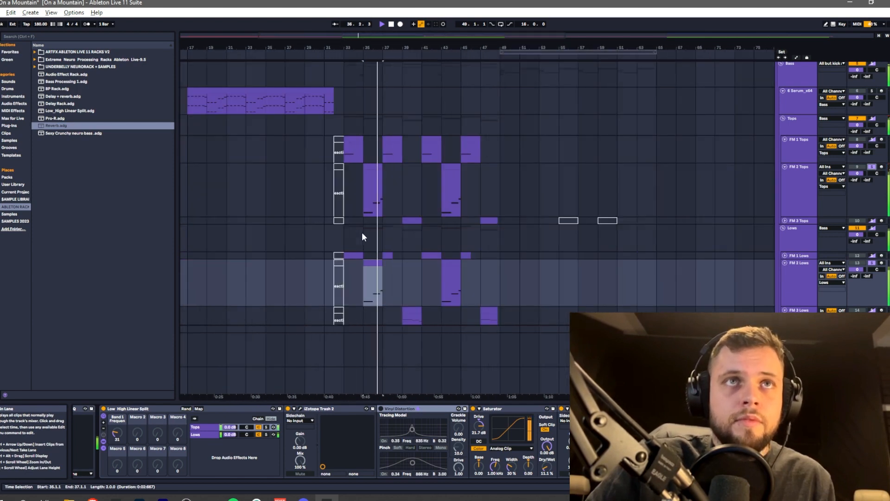
scroll(362, 239, "up", 5)
scroll(368, 249, "down", 5)
Turn on the Audio Effect Rack with Delay and Compressor on the Tops group and play the FM 2 section
left_click(793, 231)
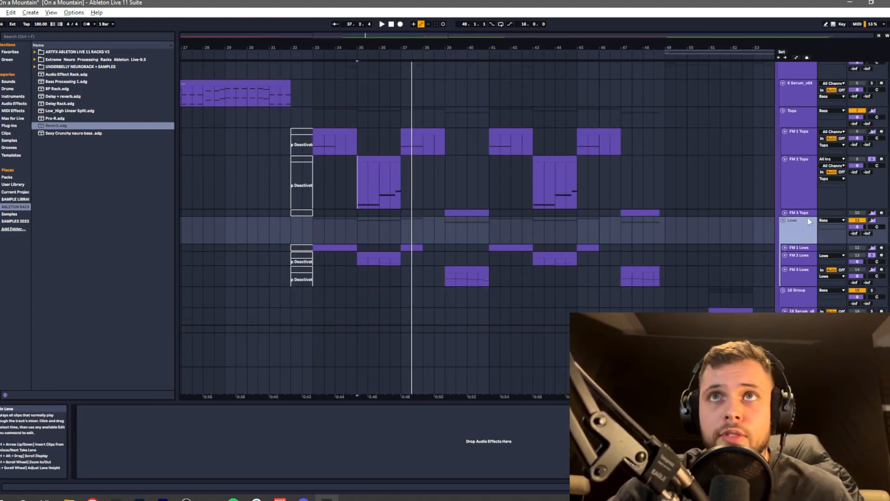
left_click(797, 118)
left_click(793, 231)
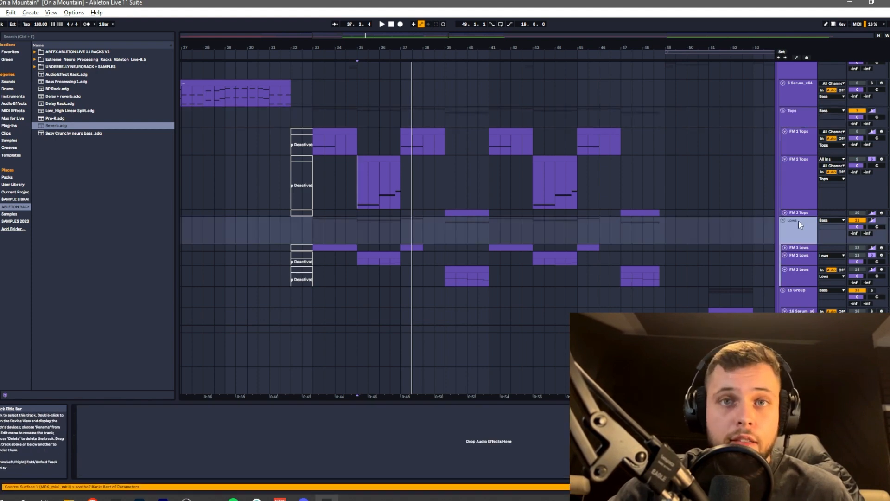
left_click(800, 119)
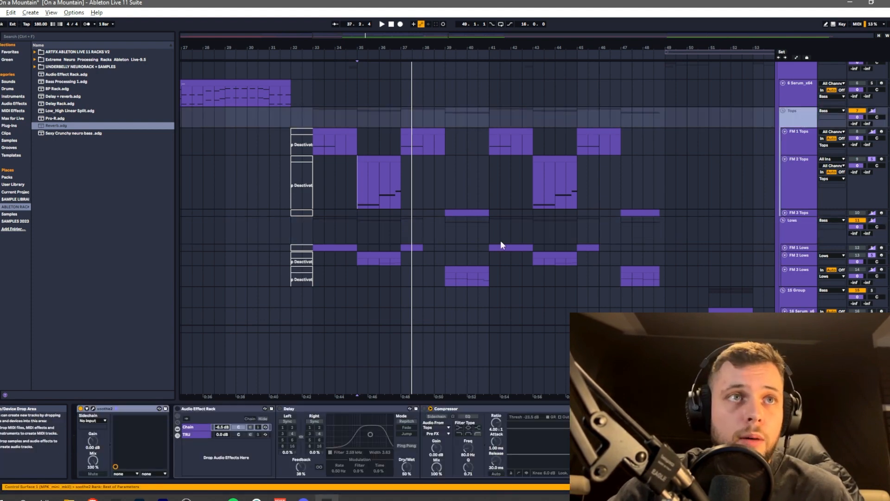
left_click(177, 407)
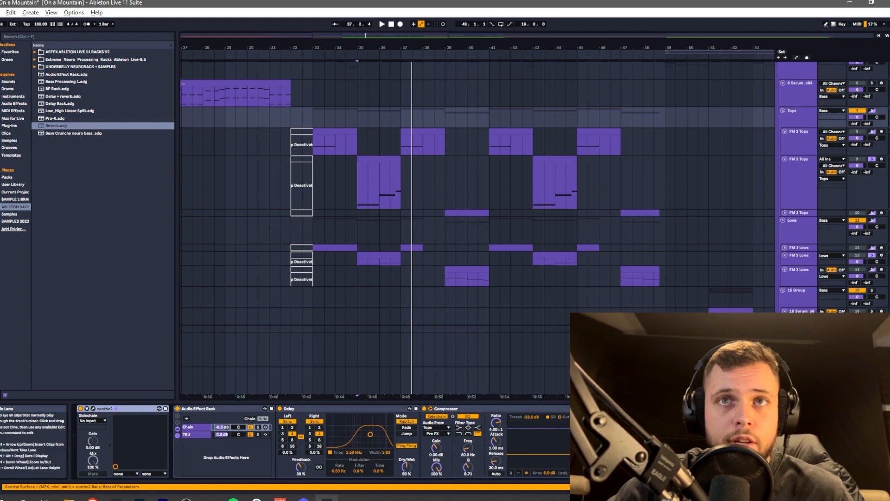
key("space")
scroll(386, 212, "down", 1)
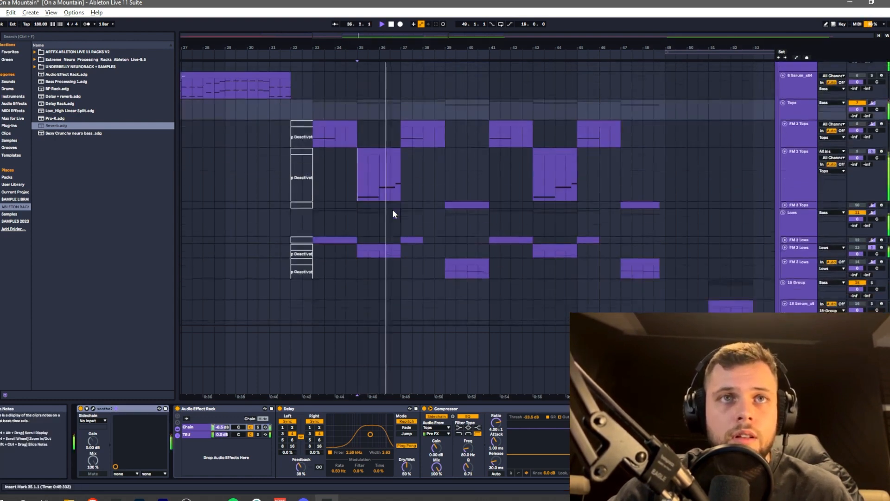
scroll(388, 207, "up", 2)
scroll(385, 204, "down", 2)
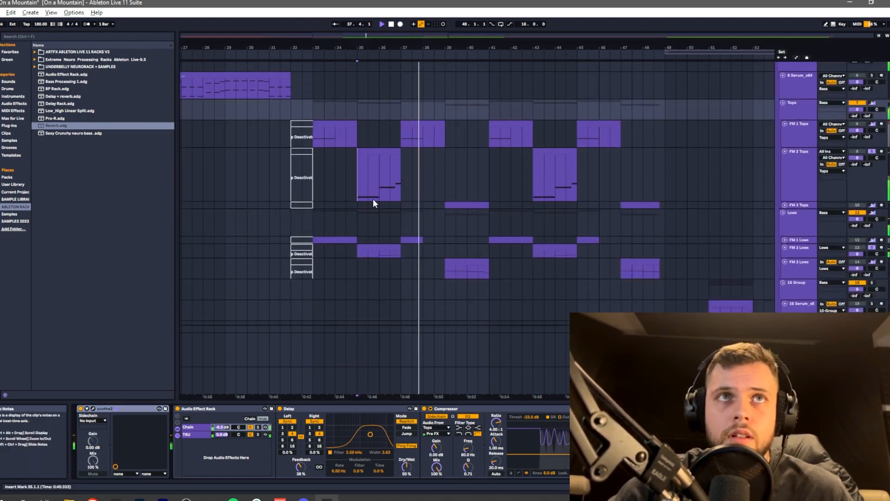
key("space")
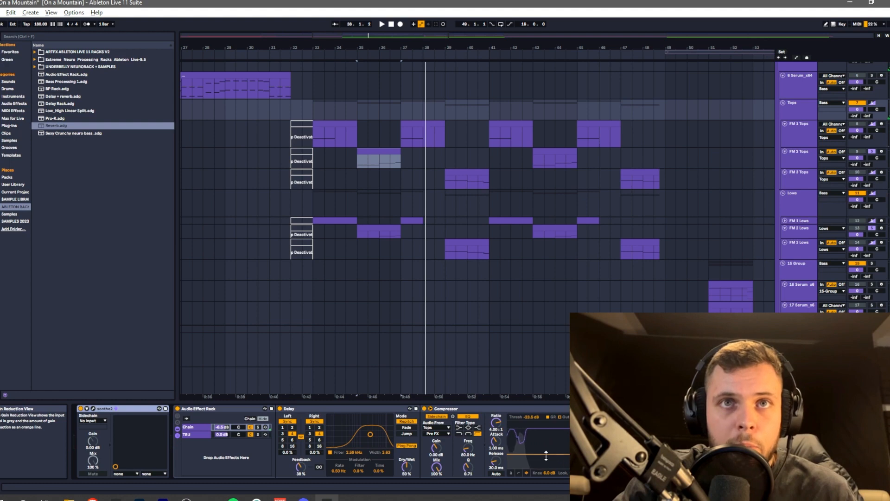
Examine the FreeClip settings on the Bass group and close the plug-in window
scroll(516, 199, "up", 3)
left_click(797, 143)
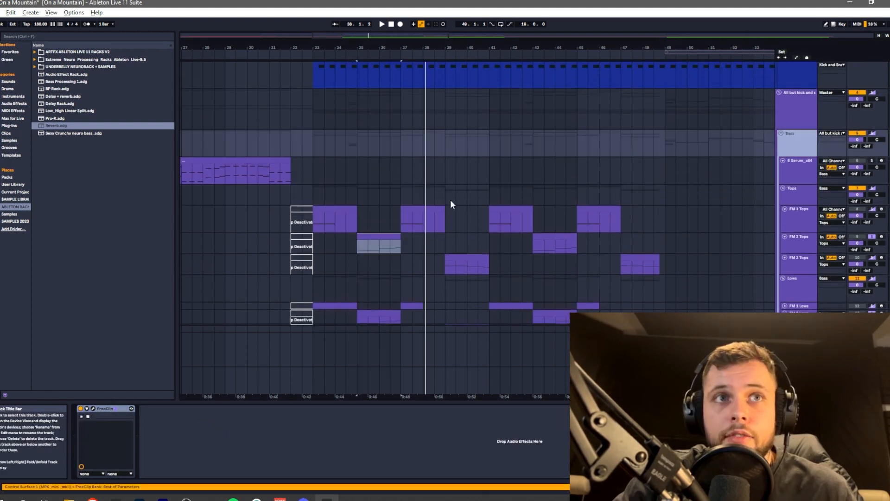
left_click(93, 408)
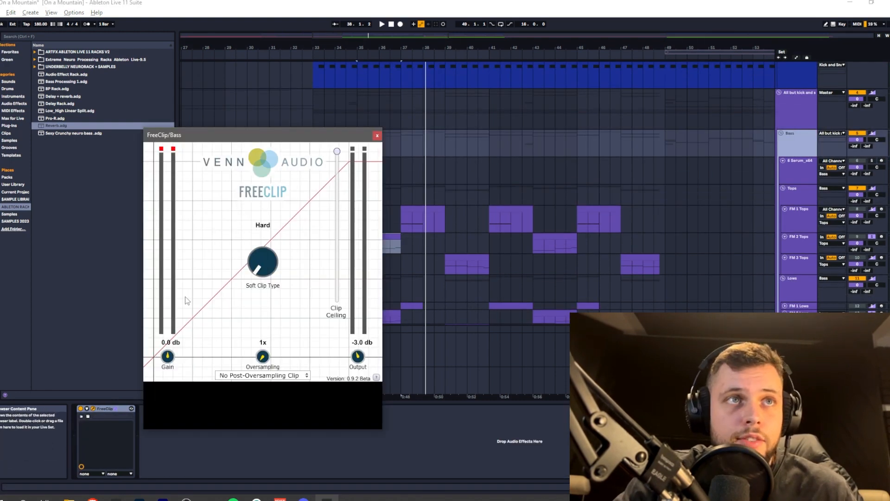
left_click(377, 136)
Show the devices of the group holding everything but kick and snare, and play the FM 2 section
scroll(794, 149, "up", 2)
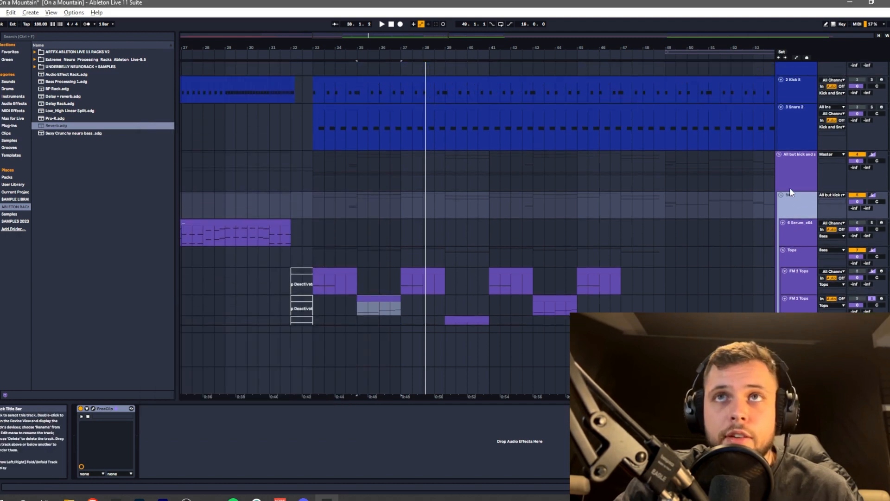
left_click(791, 181)
key("space")
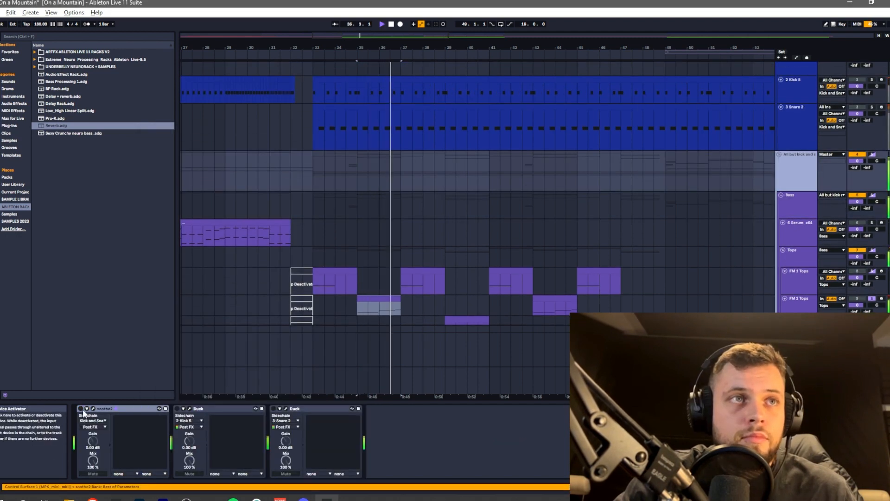